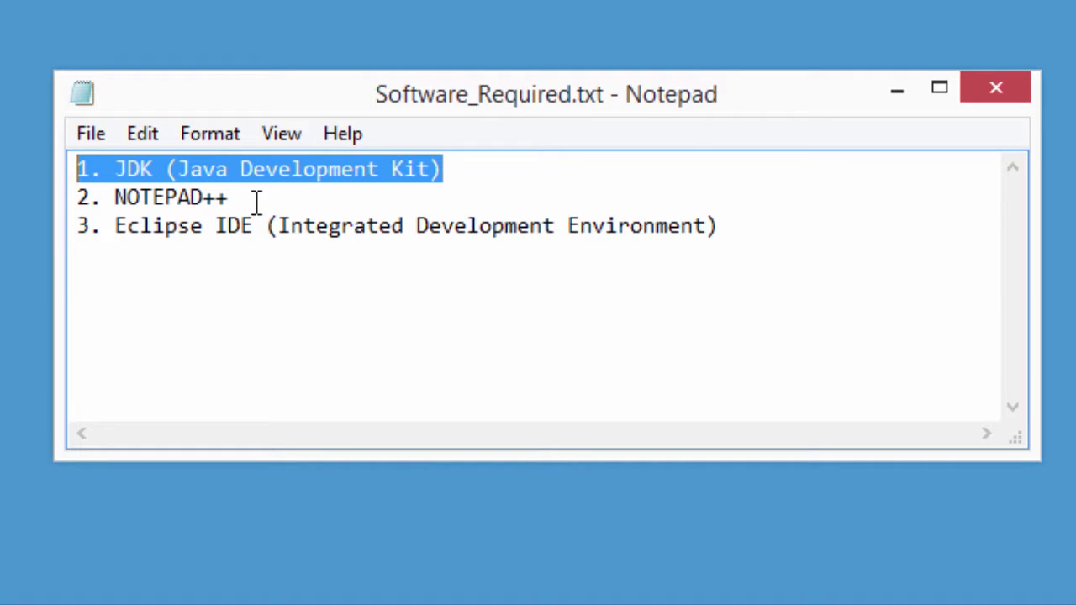
- Highlight the NOTEPAD++ and Eclipse IDE entries in turn in the required software list
left_click_drag(252, 200, 44, 184)
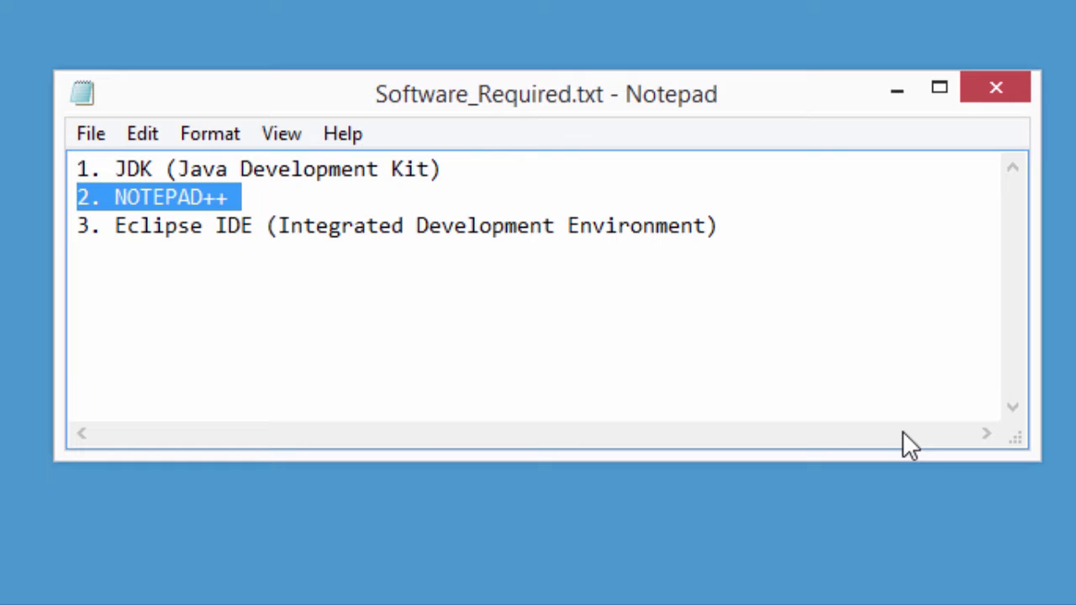
left_click_drag(753, 233, 60, 226)
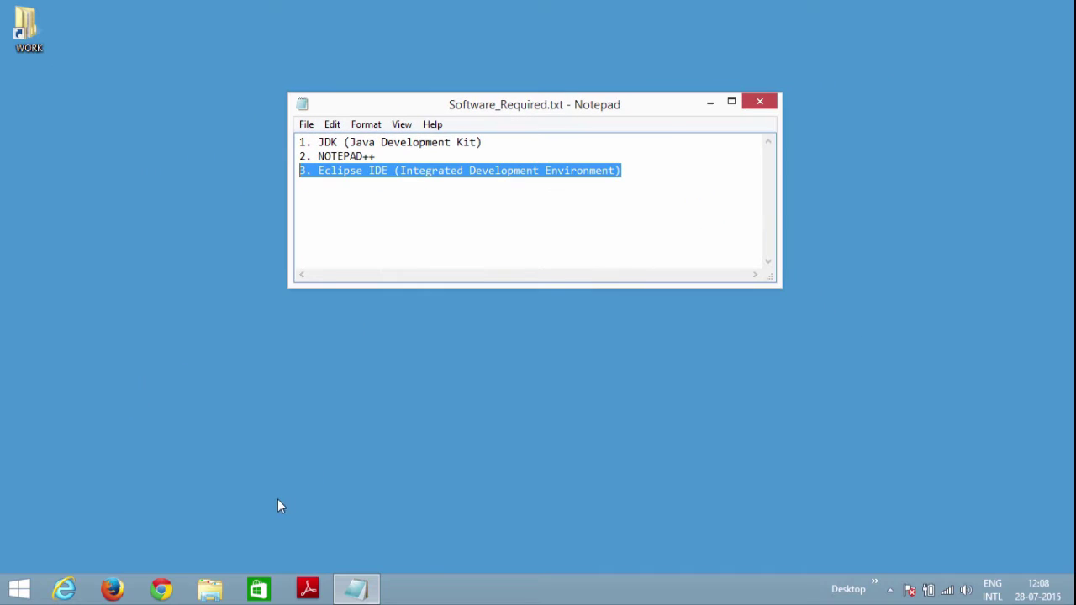
- Switch to Chrome, search the web for "JDK download" and open Oracle's Java SE Downloads page
left_click(162, 589)
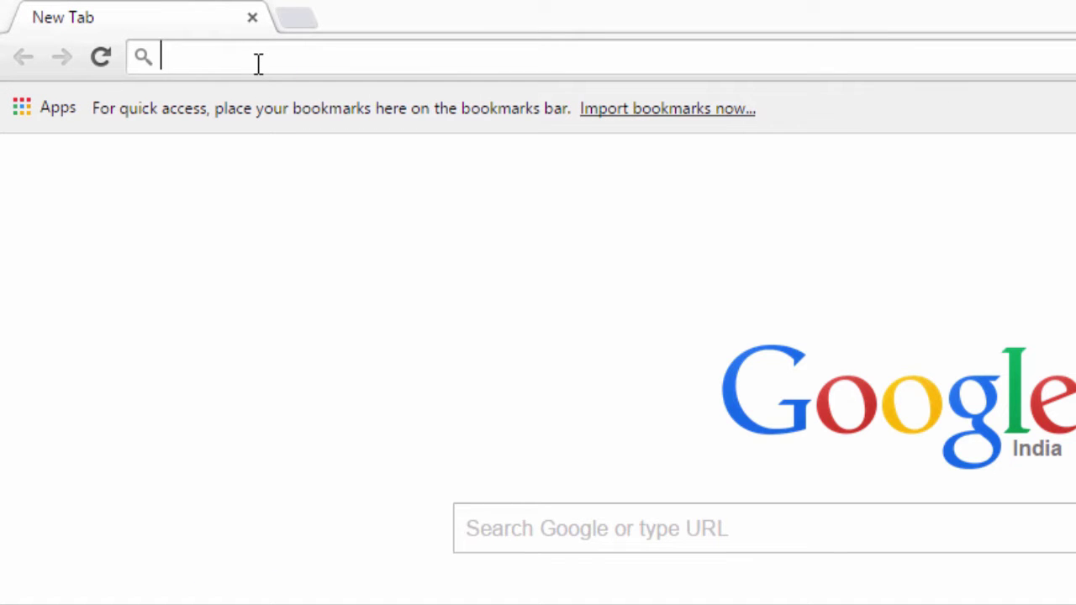
type("JDK download")
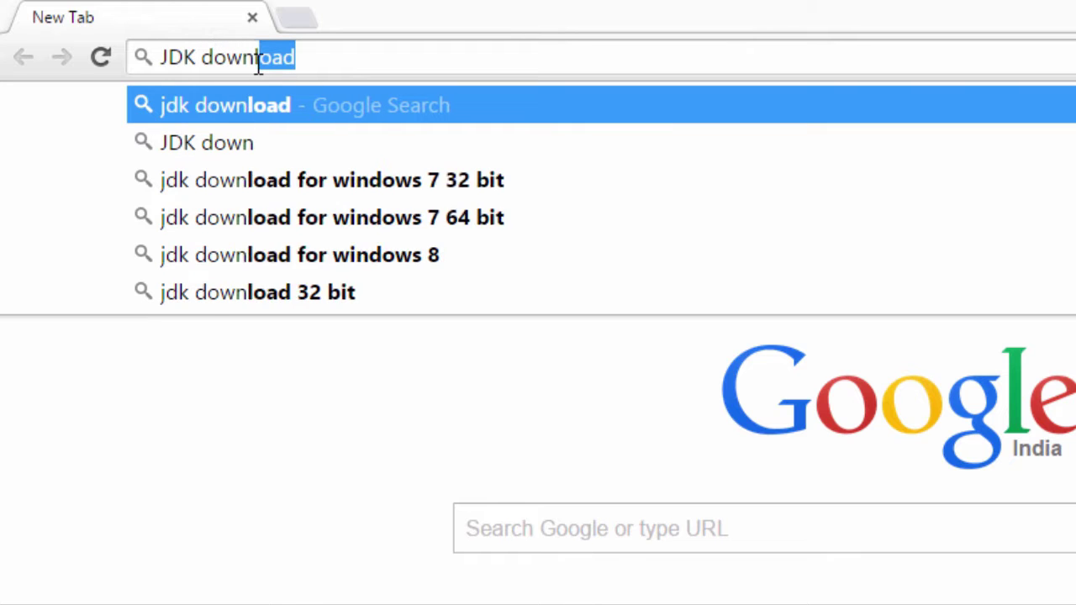
key("Return")
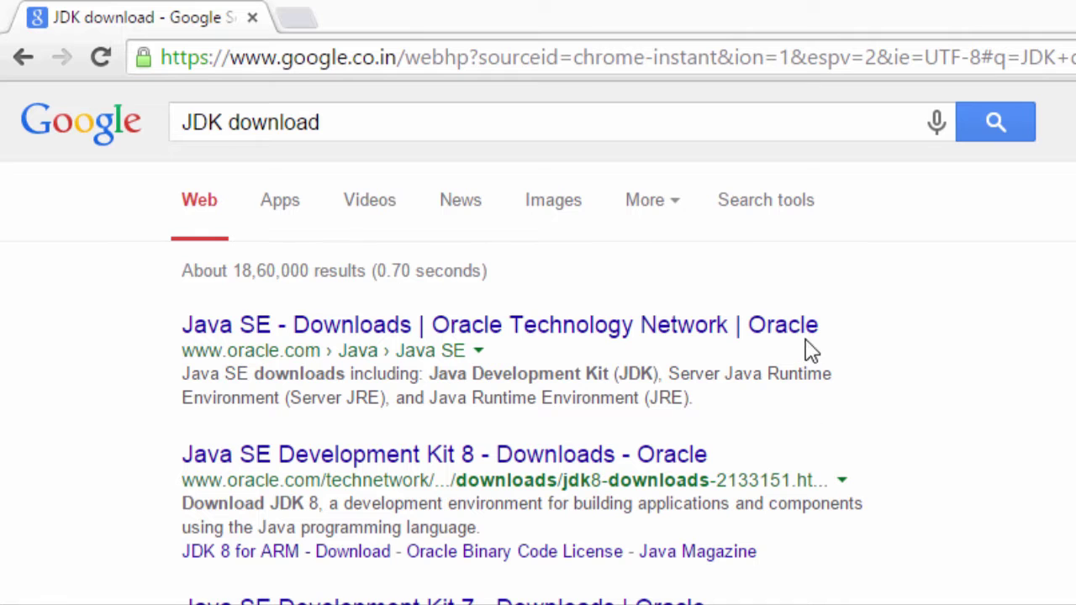
left_click(745, 344)
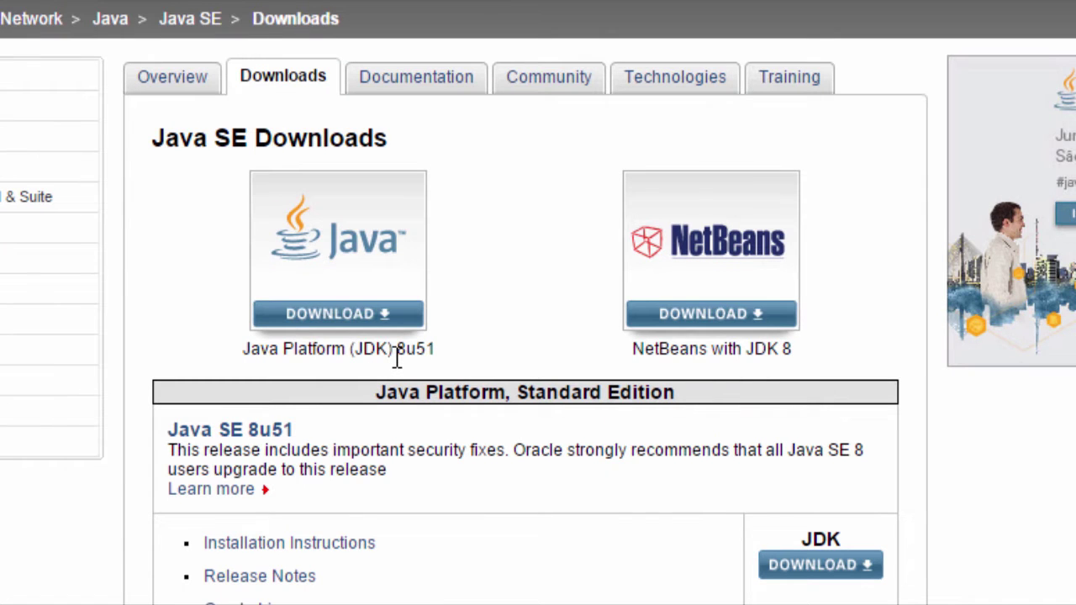
- Open the Java Platform (JDK) 8u51 download page and go to its list of platform installers
left_click_drag(408, 360, 435, 346)
left_click(392, 319)
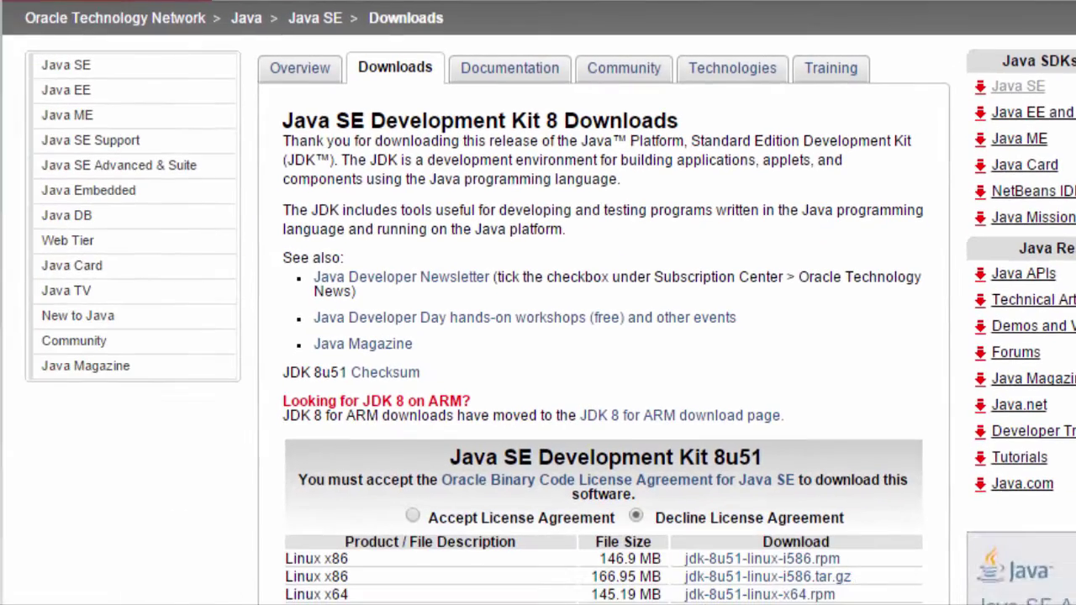
scroll(898, 211, "down", 3)
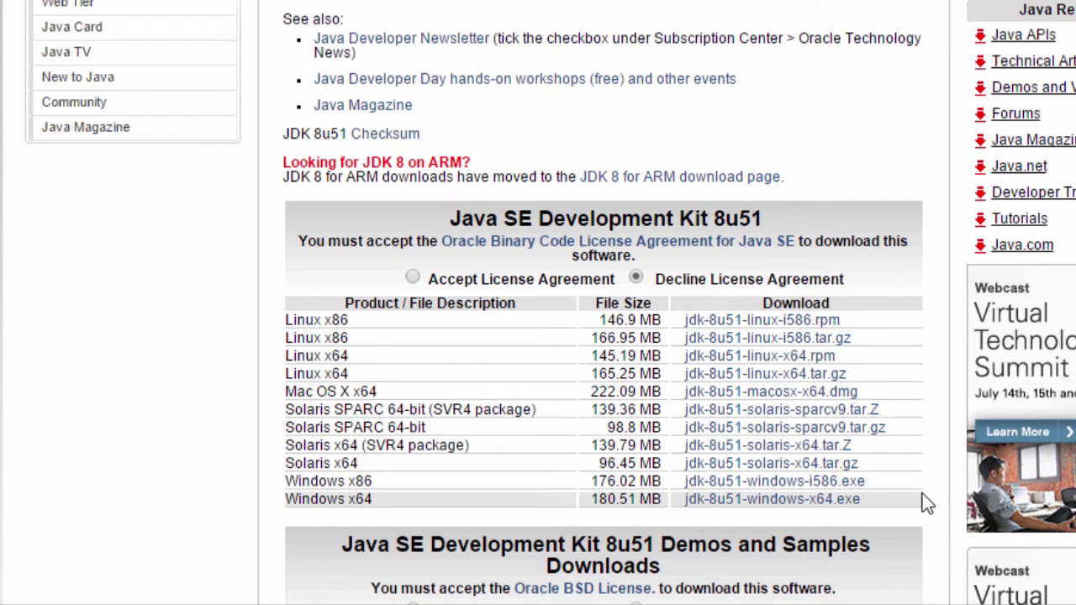
scroll(996, 479, "down", 1)
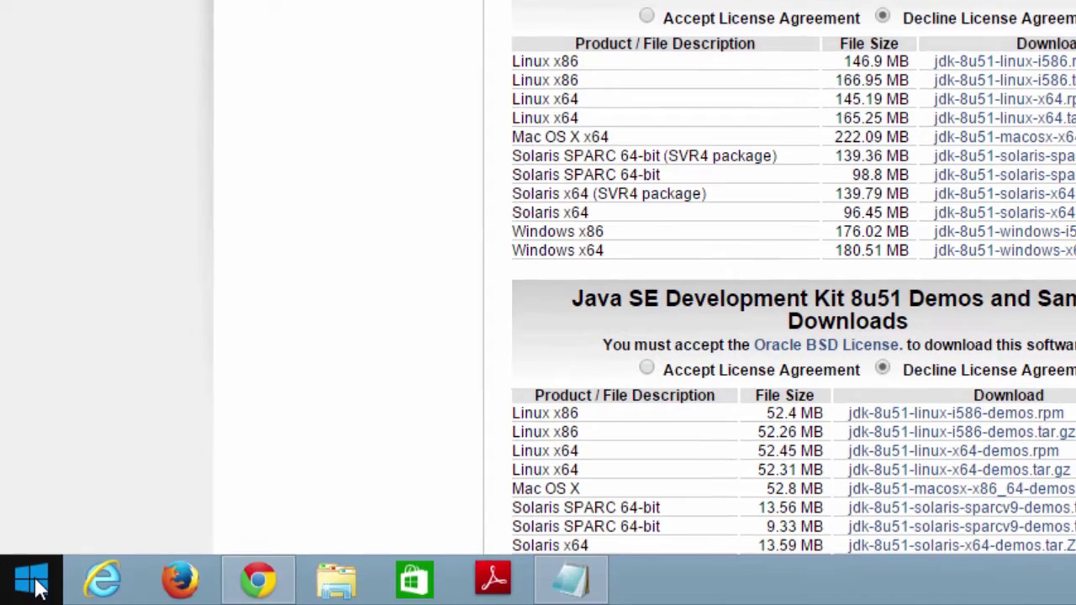
- Check the computer's system type in the Windows System information, then close that window
right_click(33, 583)
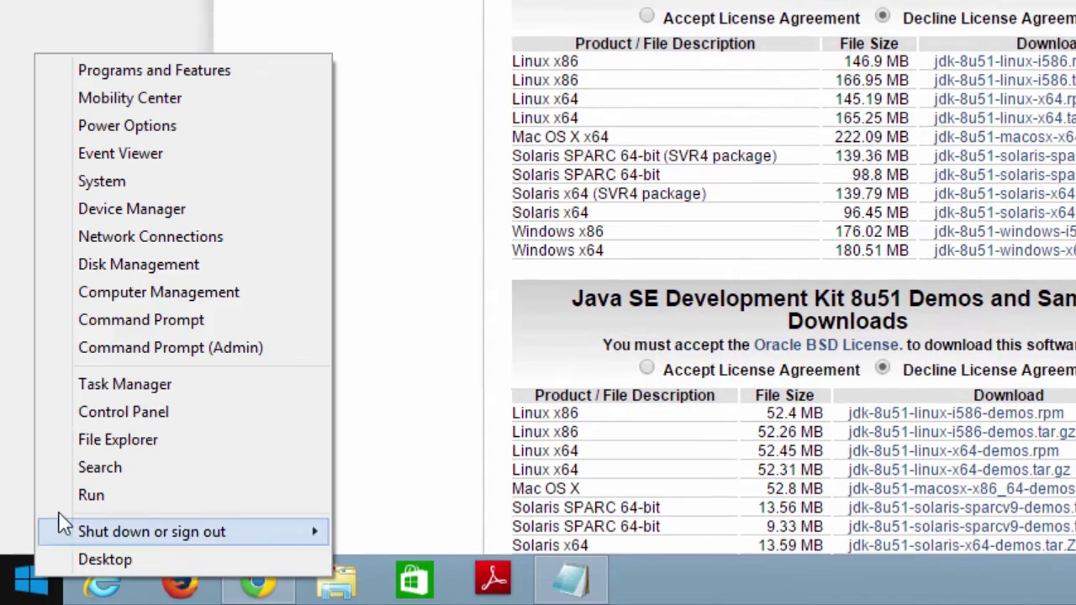
left_click(105, 183)
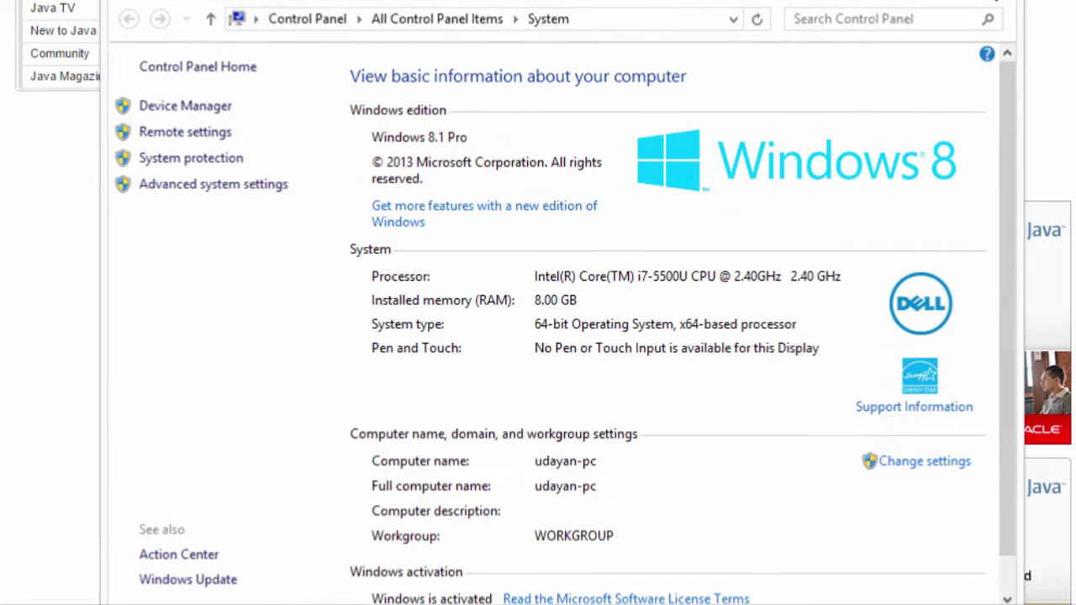
left_click(1000, 0)
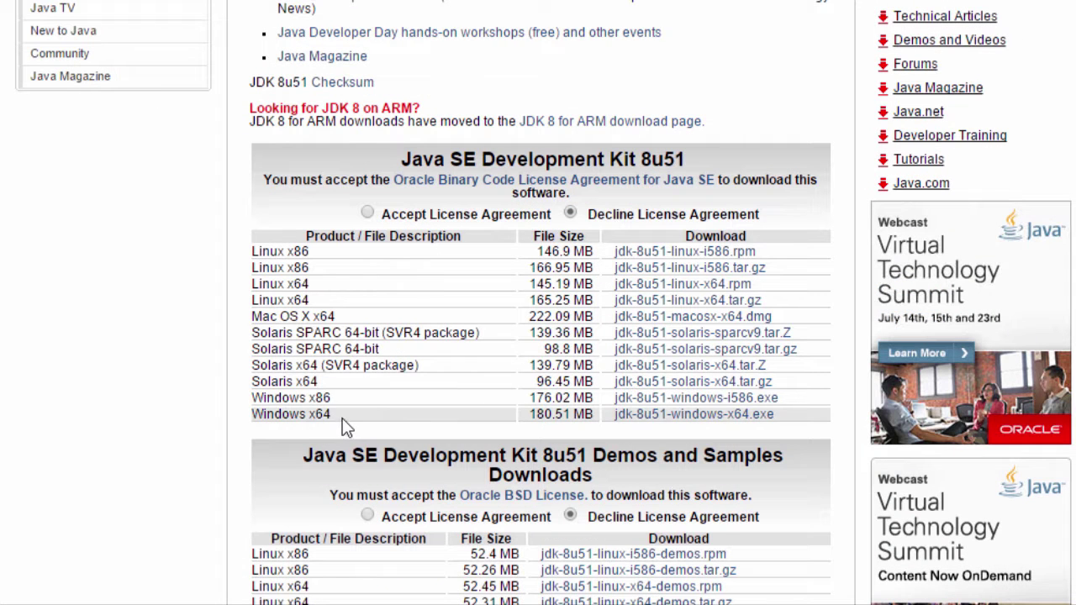
- Accept the Java SE Development Kit 8u51 license agreement and download jdk-8u51-windows-x64.exe
left_click(368, 212)
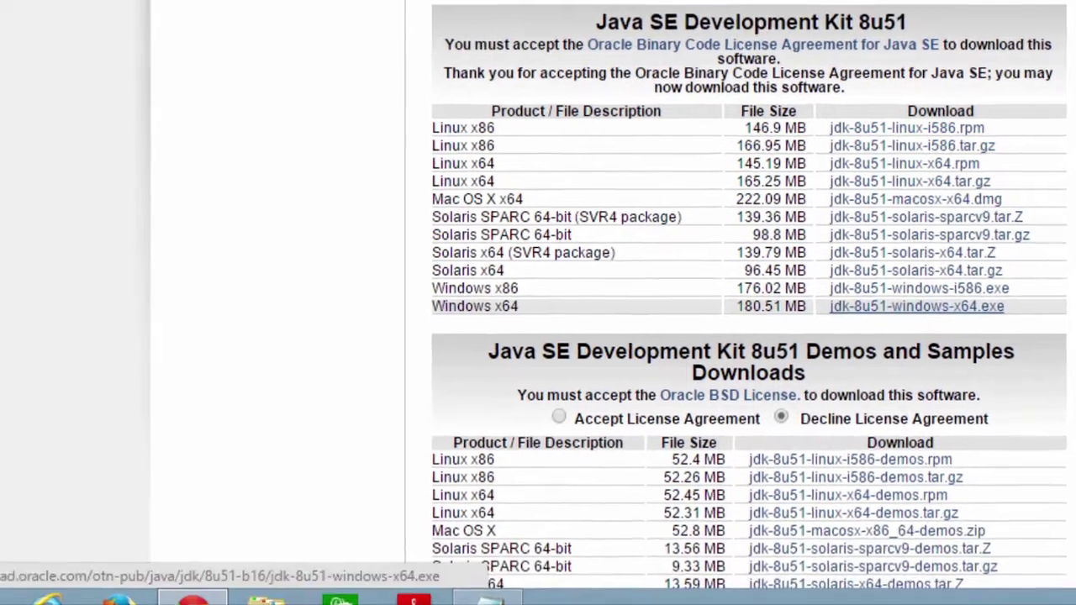
left_click(689, 418)
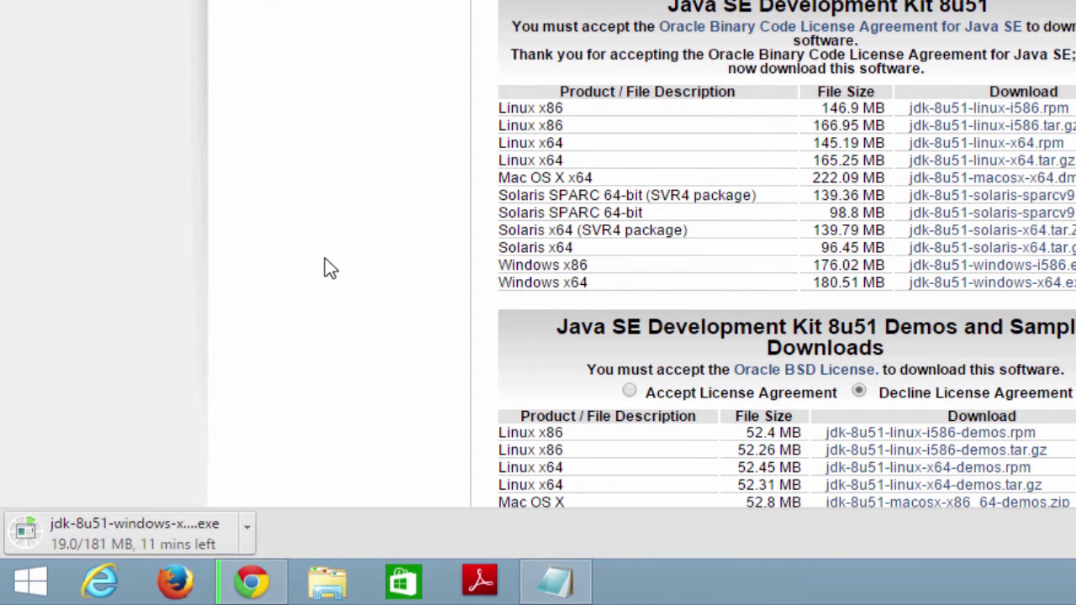
scroll(329, 267, "up", 2)
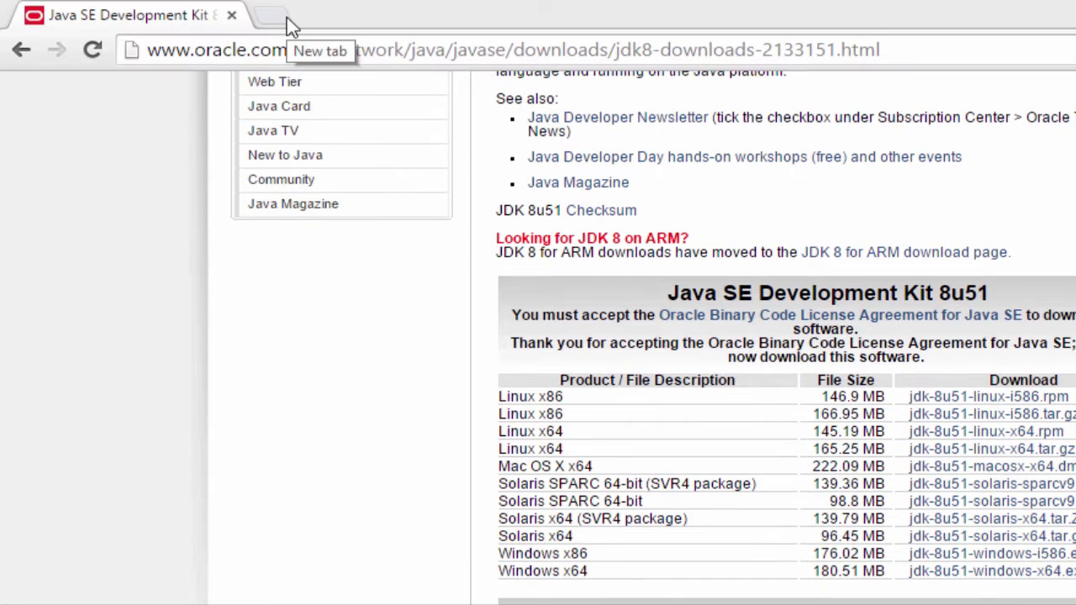
- Search for "notepad++" in a new browser tab and open the Notepad++ home page
left_click(288, 36)
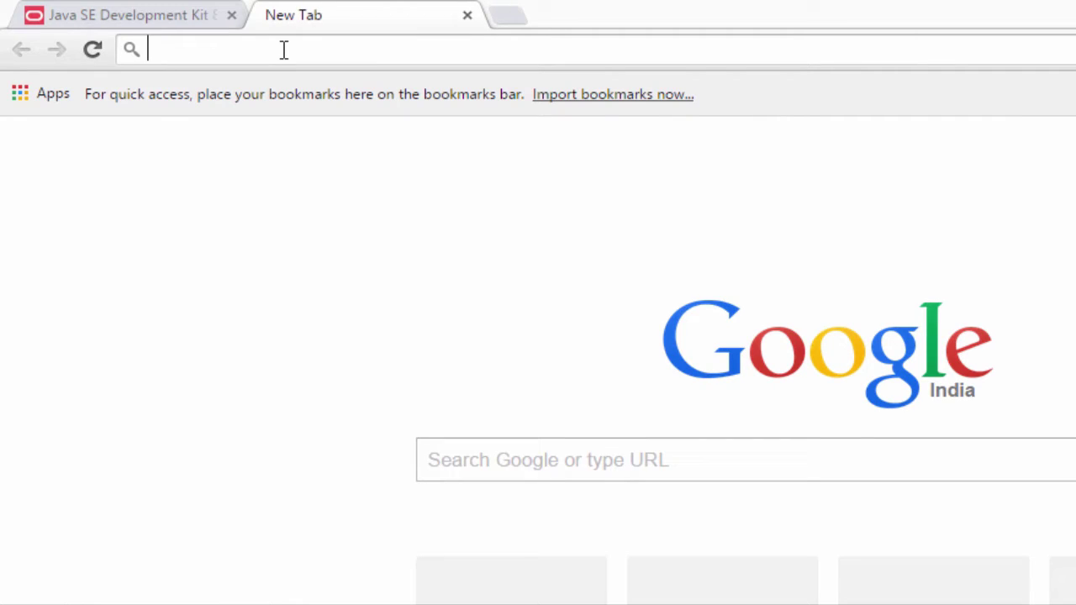
type("notepad++")
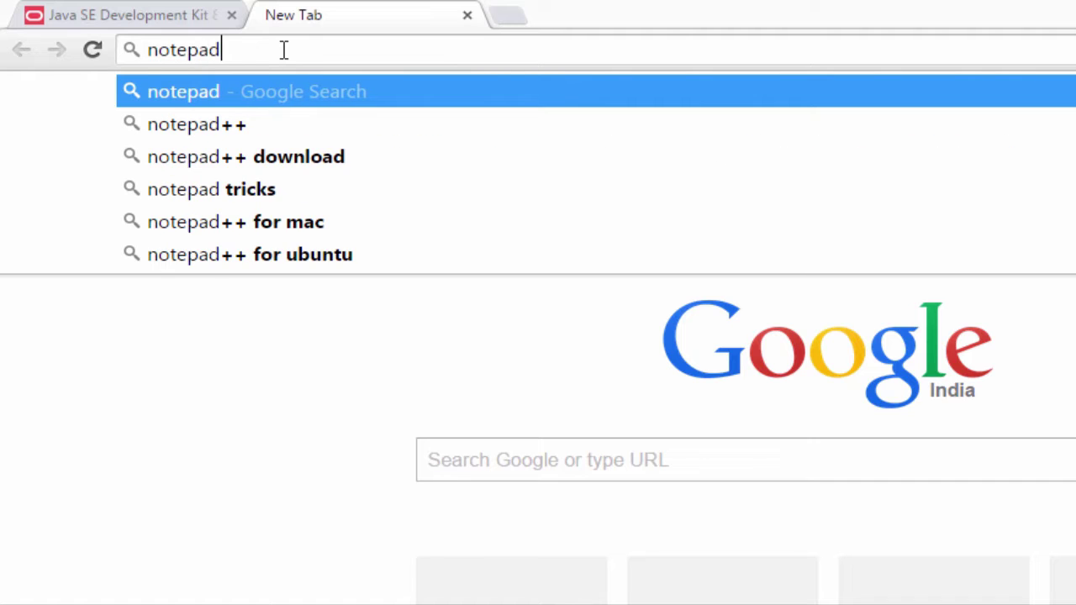
key("Return")
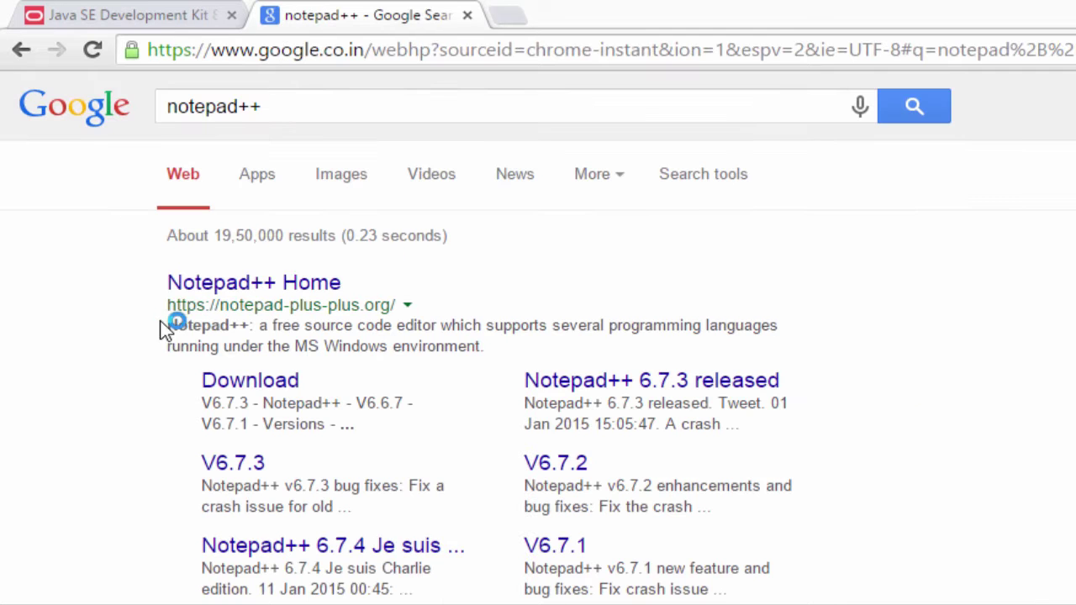
left_click(279, 289)
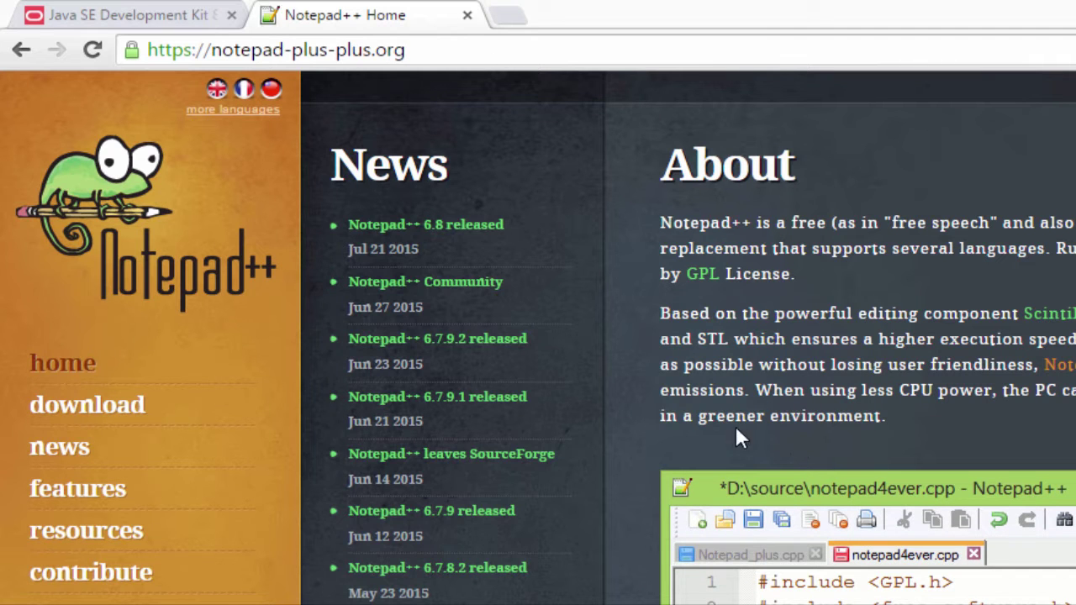
- Go to the site's download page and download the Notepad++ 6.8 Installer
left_click(111, 412)
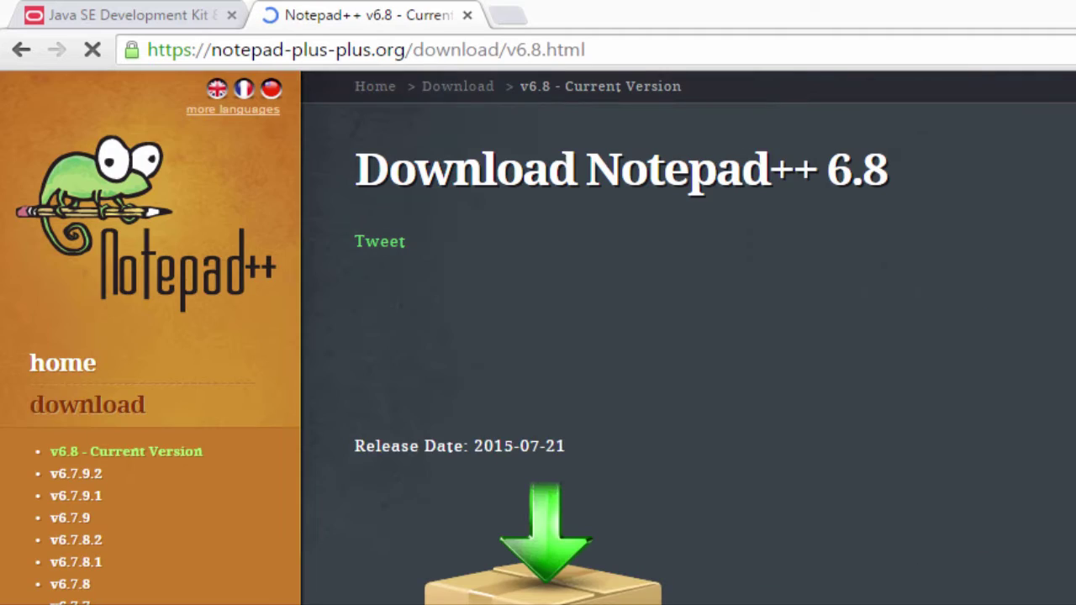
scroll(588, 503, "down", 4)
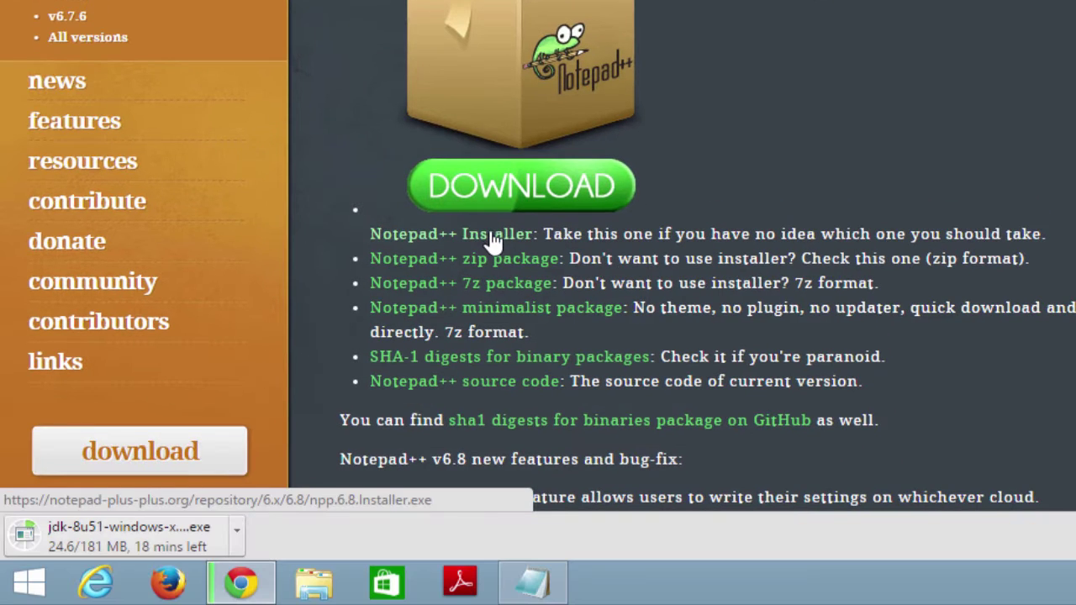
left_click(513, 506)
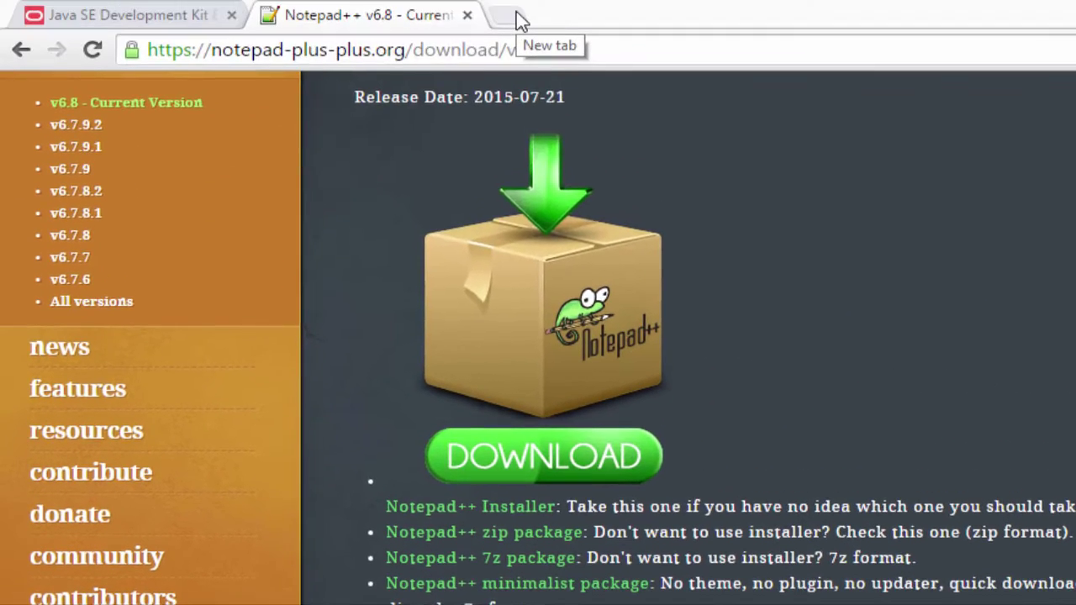
left_click(513, 17)
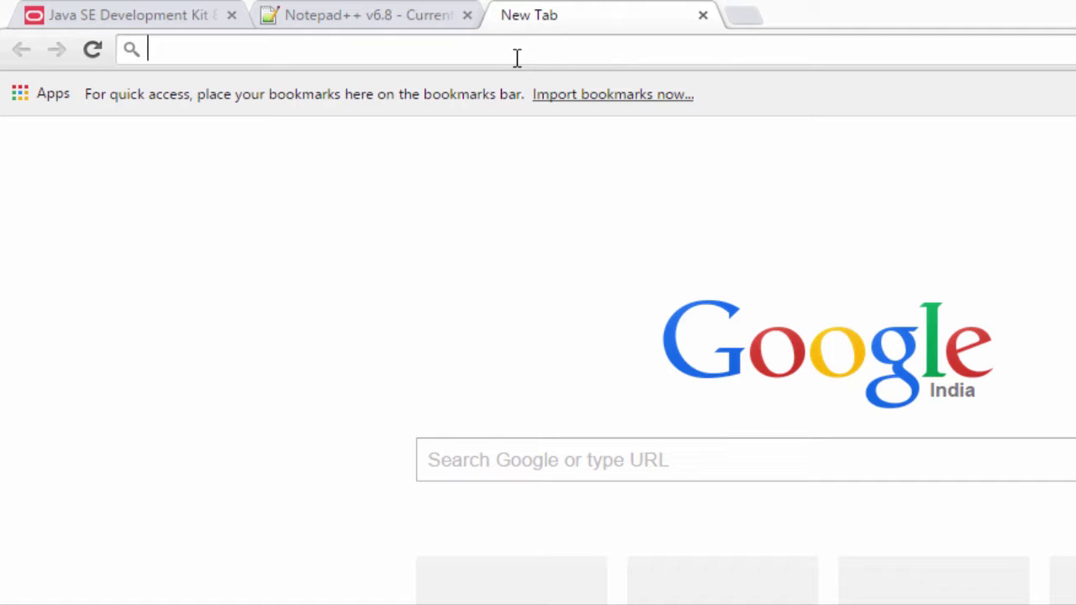
type("www.")
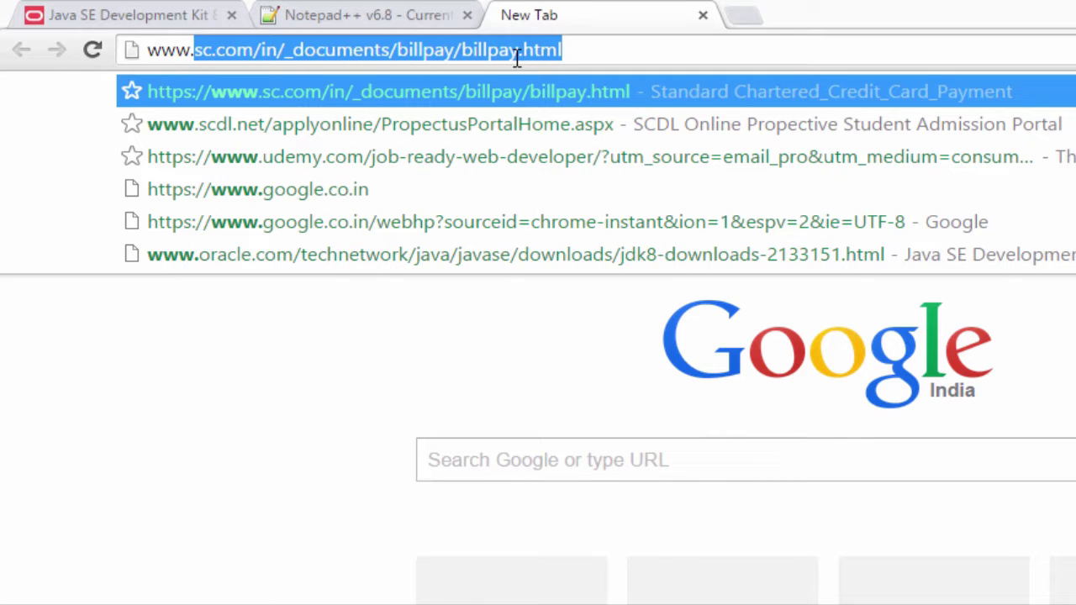
type("eclips")
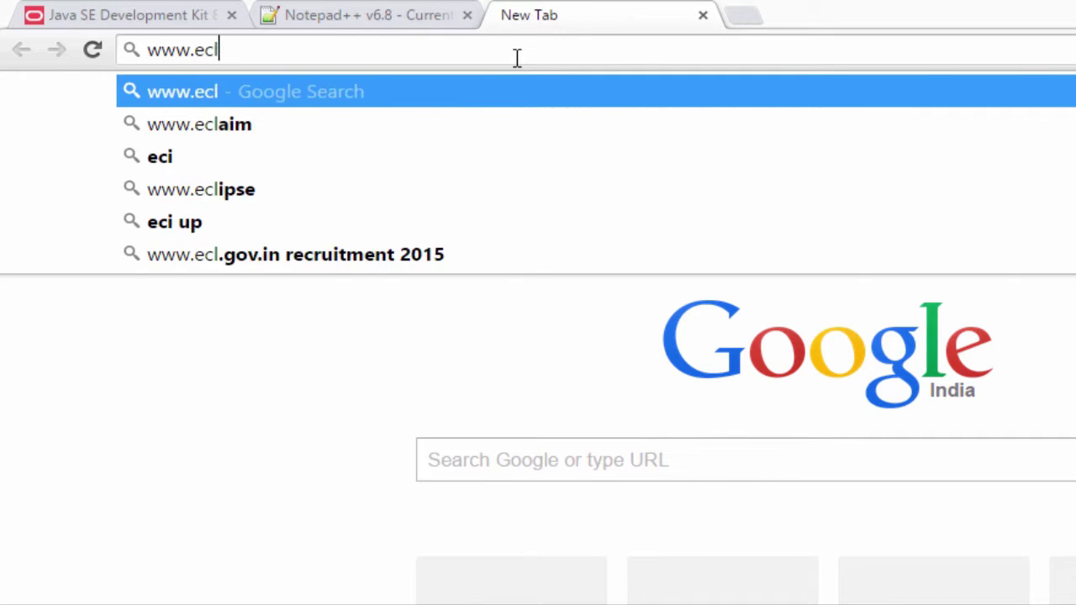
type("e.org")
key("Return")
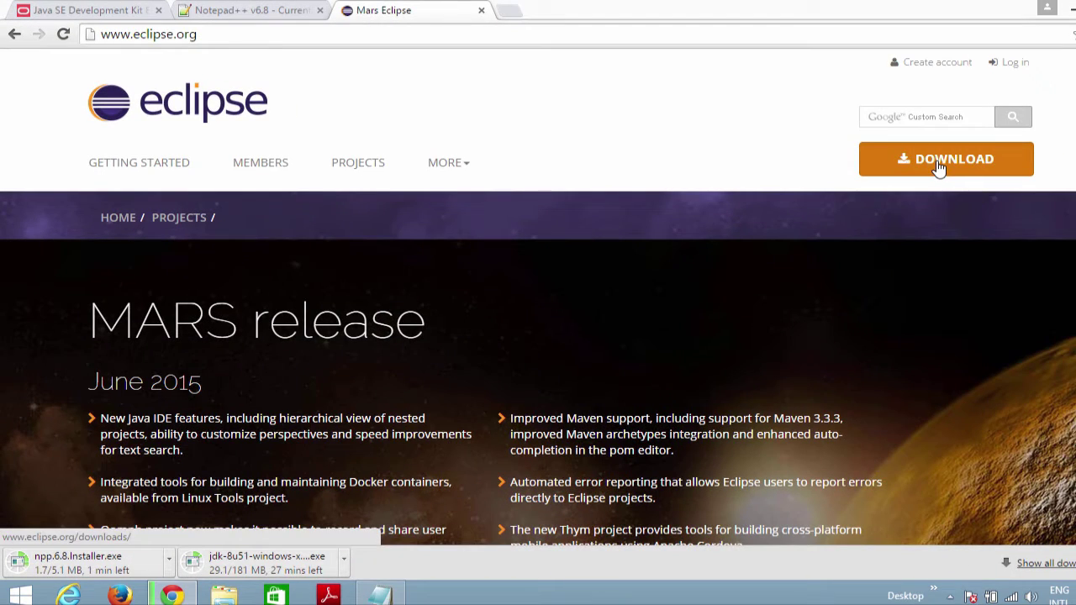
left_click(938, 165)
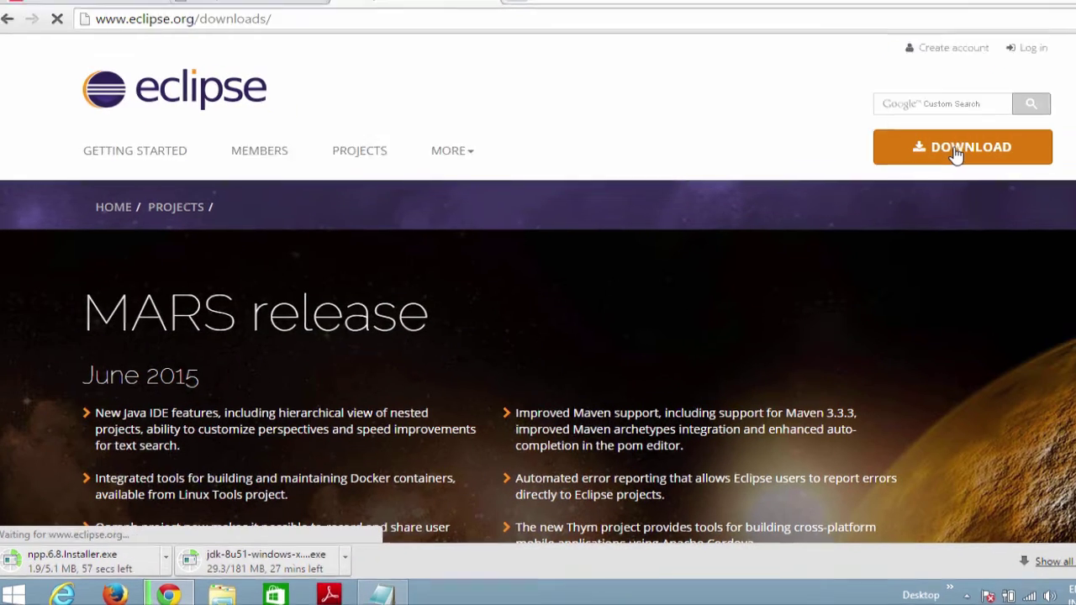
- Choose the Windows release and download the 64 bit Eclipse IDE for Java Developers package, eclipse-java-mars-R-win32-x86_64.zip
left_click(1001, 181)
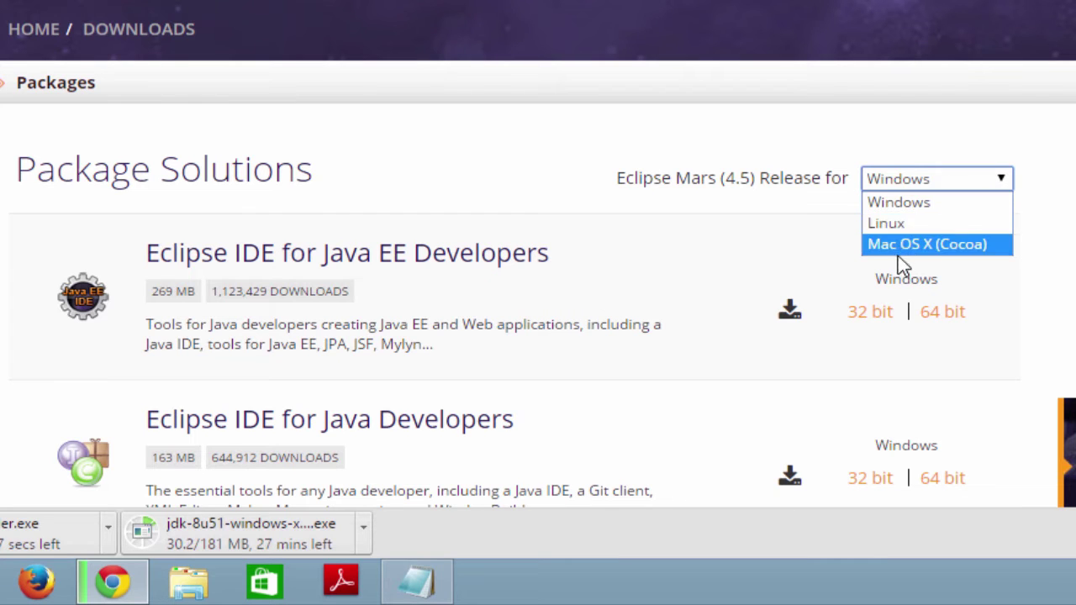
left_click(901, 205)
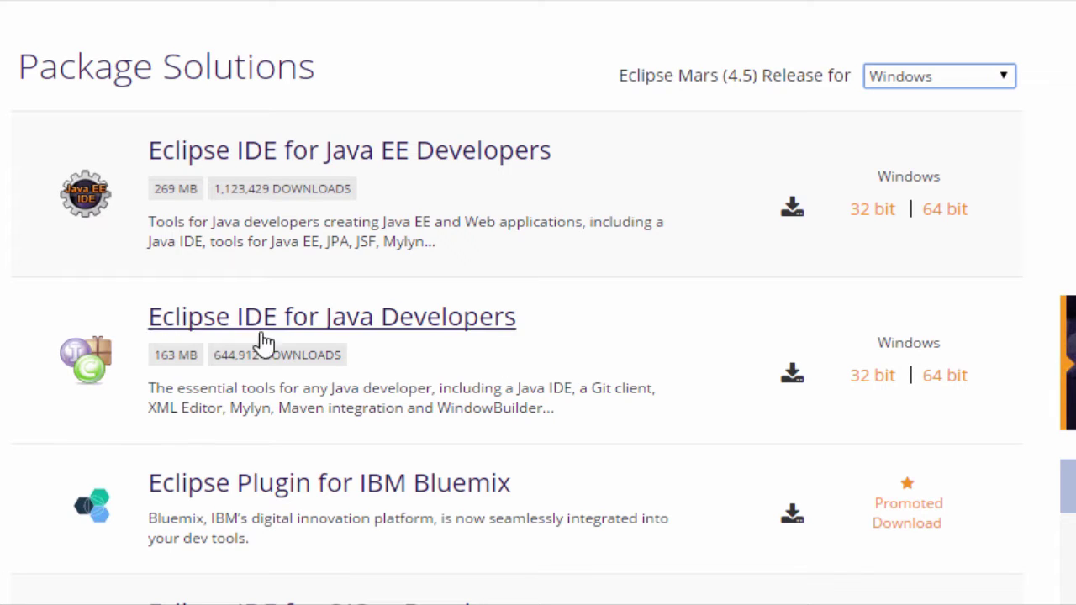
left_click(941, 378)
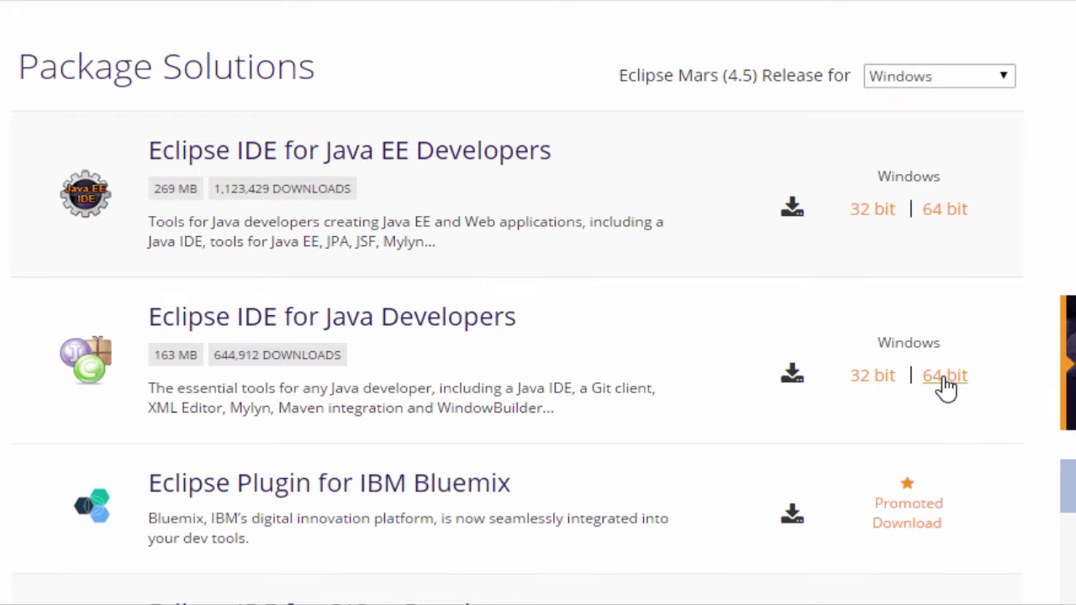
scroll(1009, 431, "down", 1)
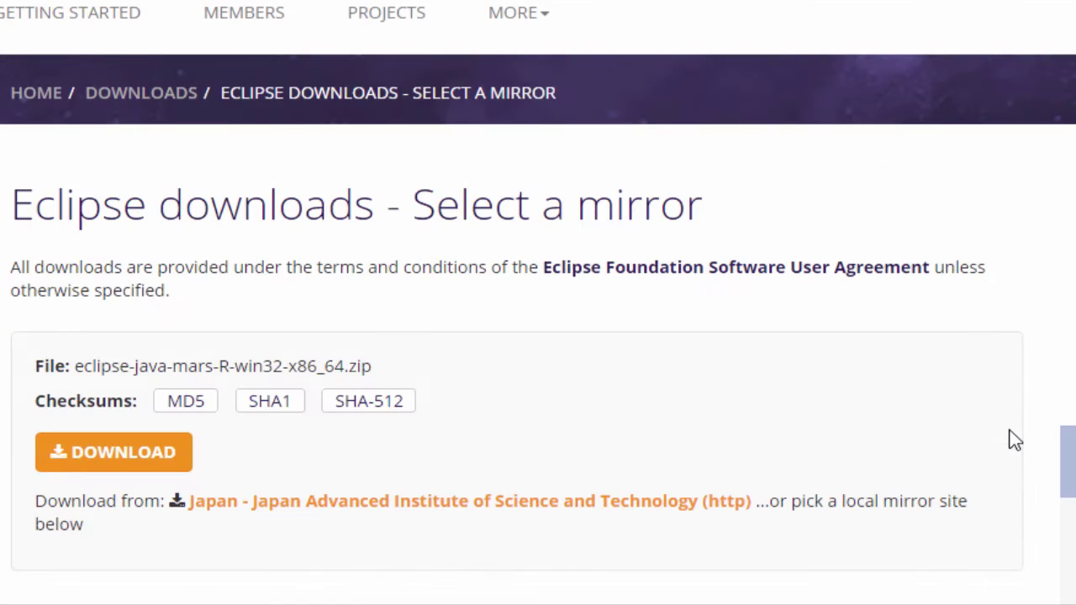
left_click(152, 469)
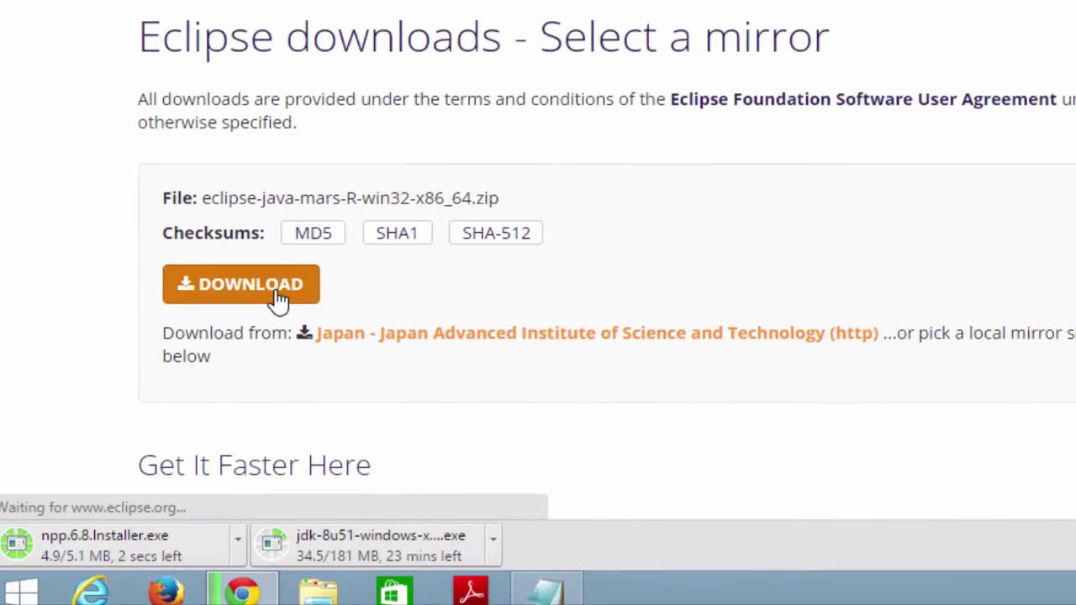
scroll(283, 291, "down", 3)
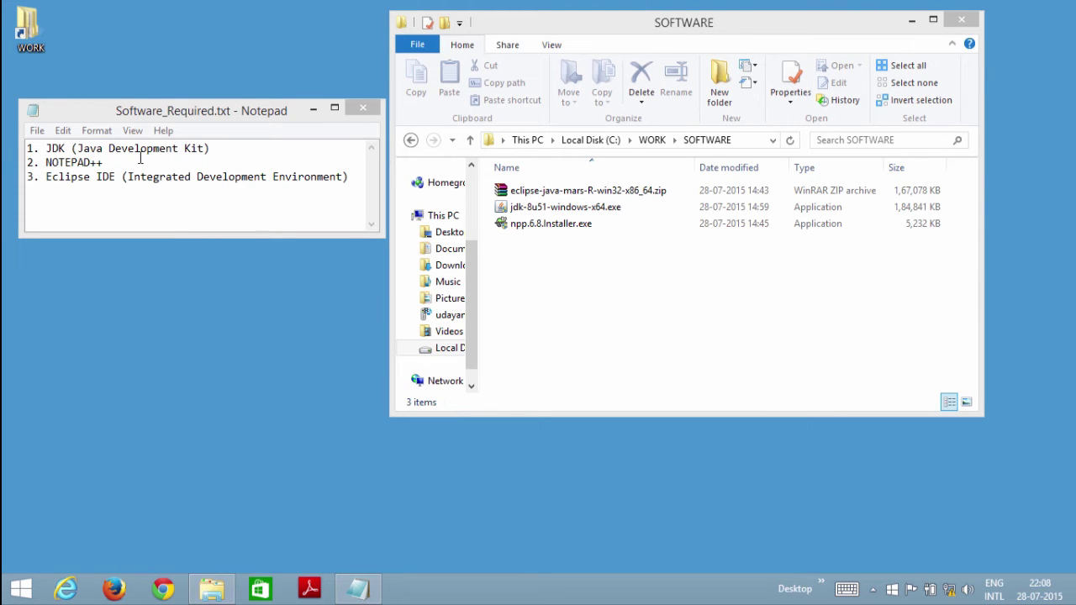
- Highlight the JDK entry in the software list and launch jdk-8u51-windows-x64.exe from the SOFTWARE folder
left_click_drag(210, 148, 46, 148)
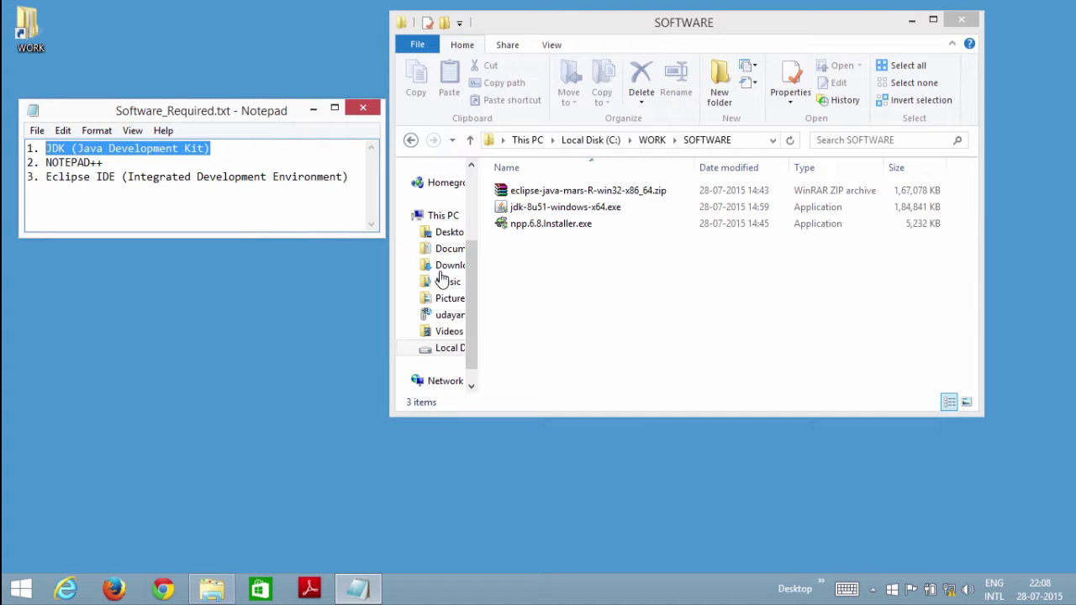
double_click(582, 209)
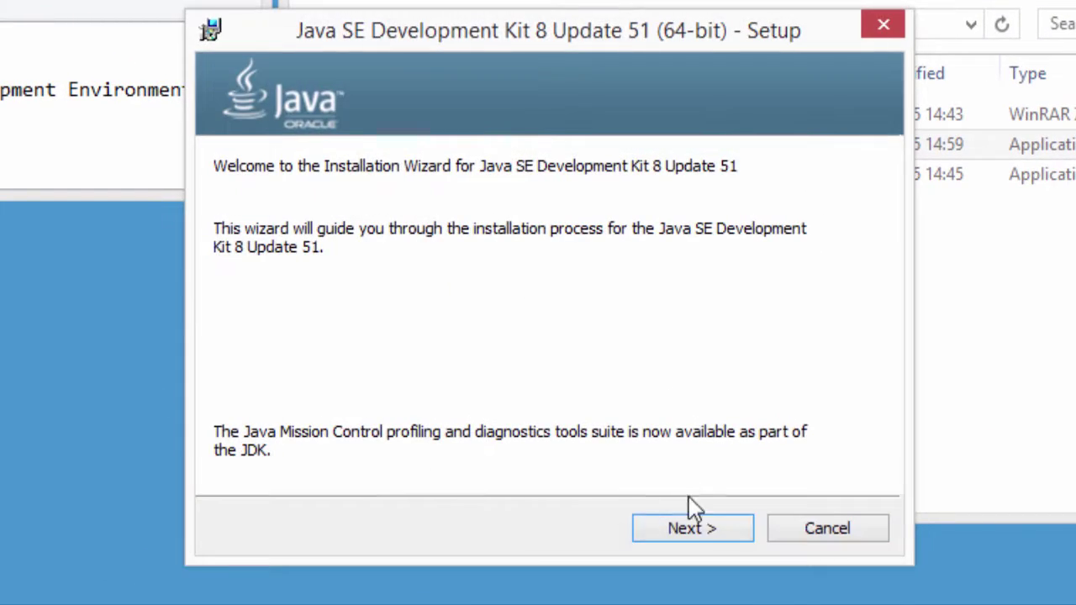
- Proceed to the JDK custom setup and change the installation folder to C:\WORK\Java\jdk1.8.0_51\
left_click(704, 529)
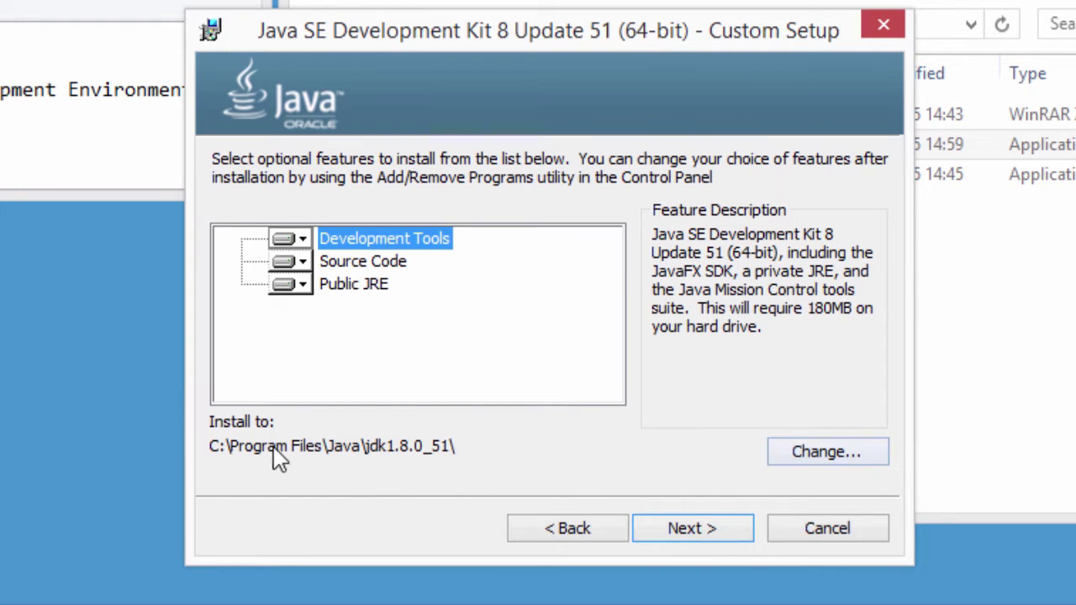
left_click(828, 454)
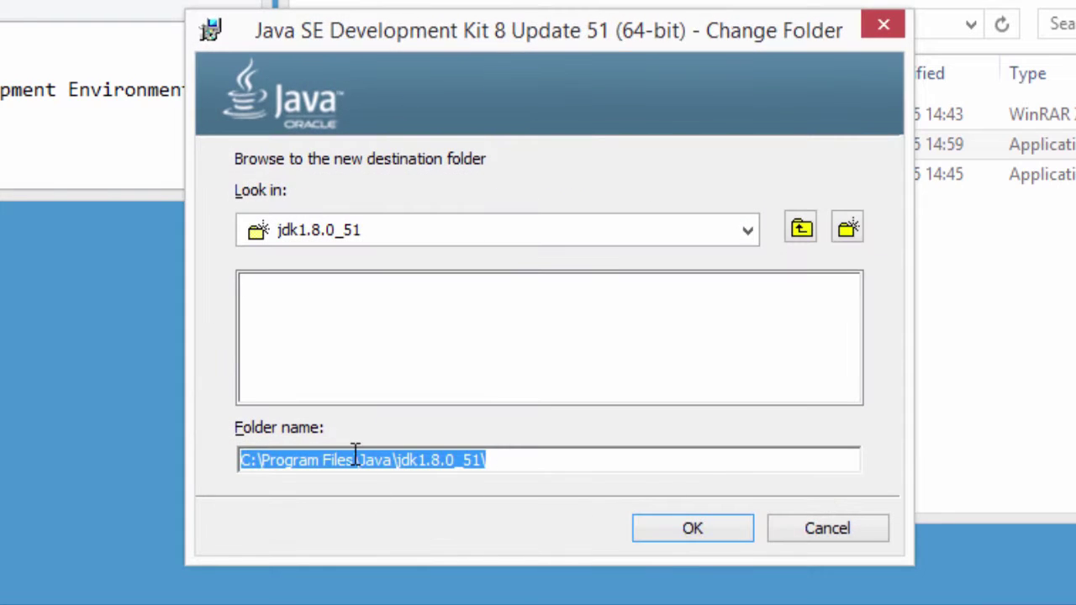
left_click(354, 458)
key("BackSpace")
key("BackSpace")
key("BackSpace")
key("BackSpace")
key("BackSpace")
key("BackSpace")
key("BackSpace")
key("BackSpace")
key("BackSpace")
key("BackSpace")
key("BackSpace")
key("BackSpace")
key("BackSpace")
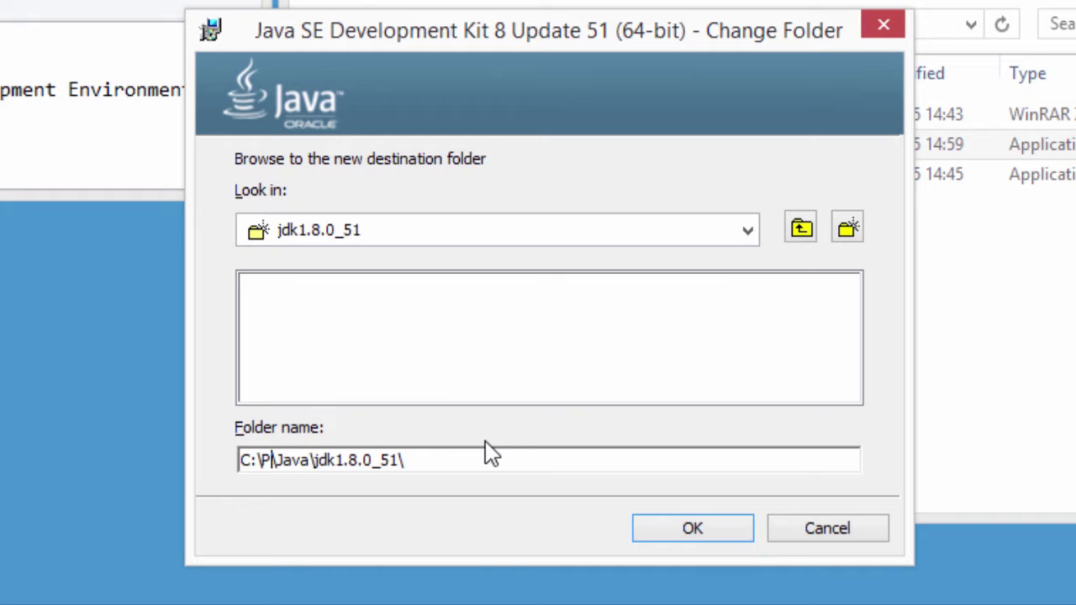
type("WORK")
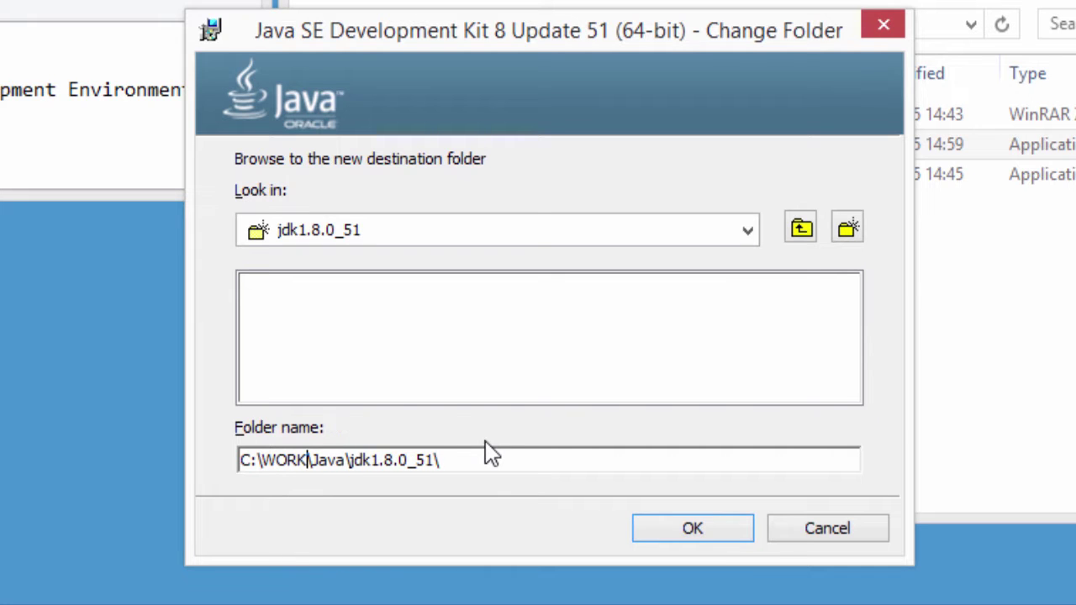
left_click(737, 541)
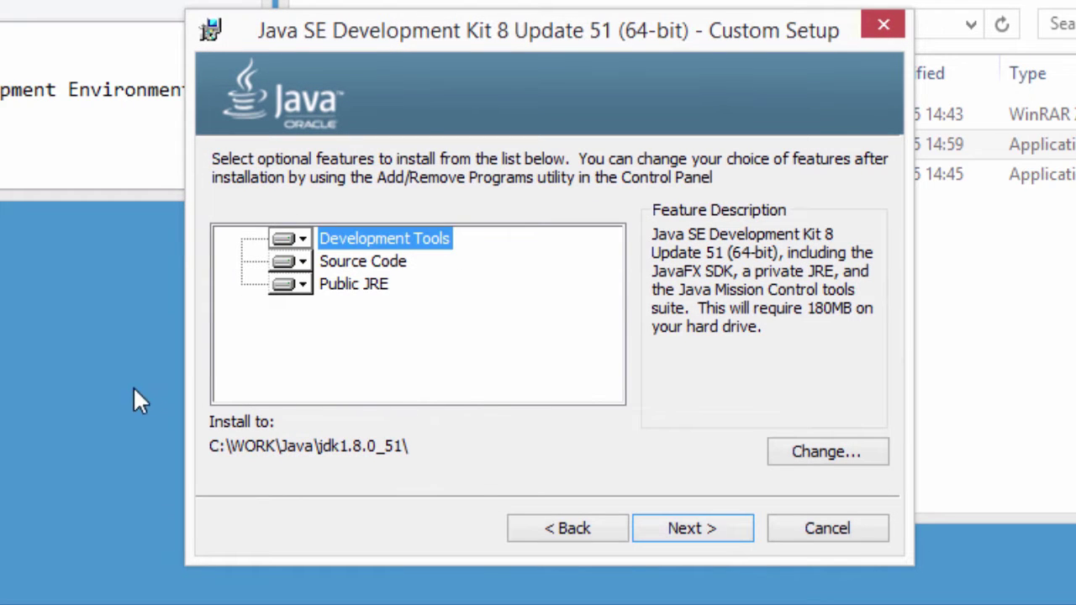
- Install the JDK with the default optional features, accept the proposed JRE destination folder and close the finished installer
left_click(683, 542)
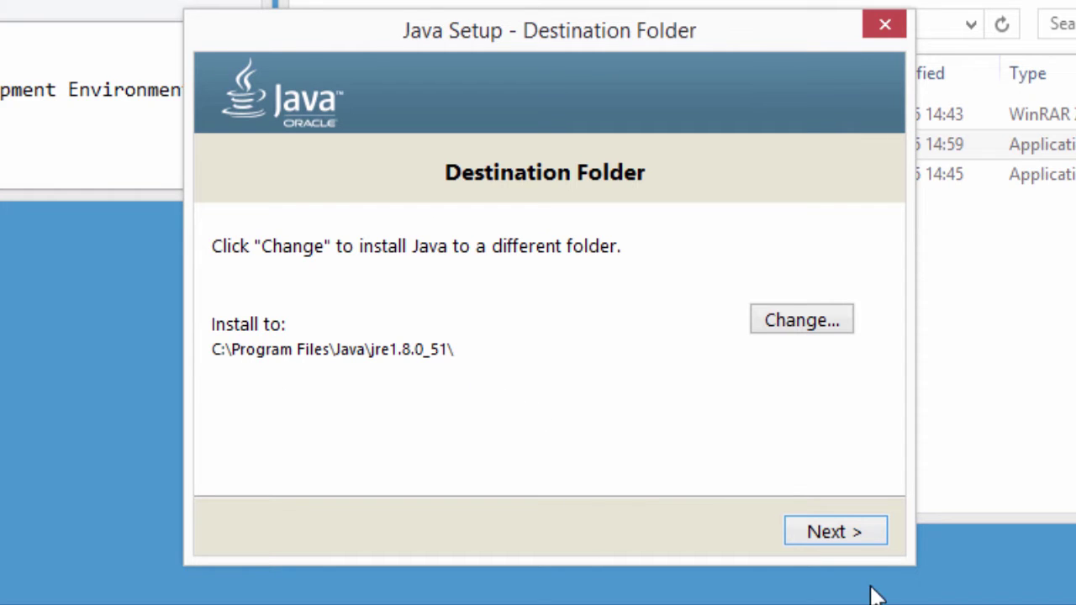
left_click(834, 535)
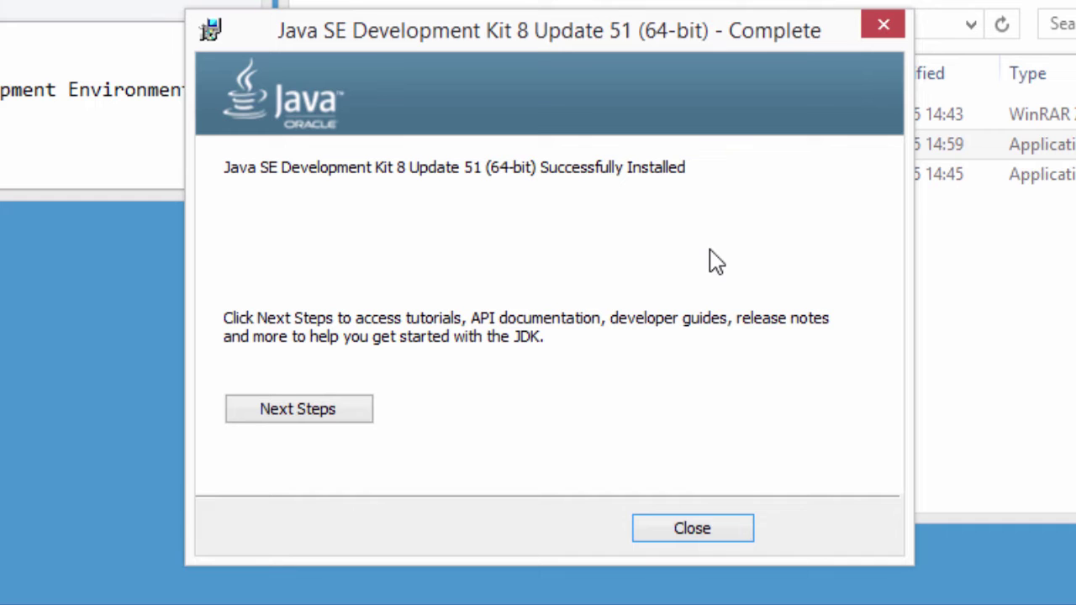
left_click(697, 531)
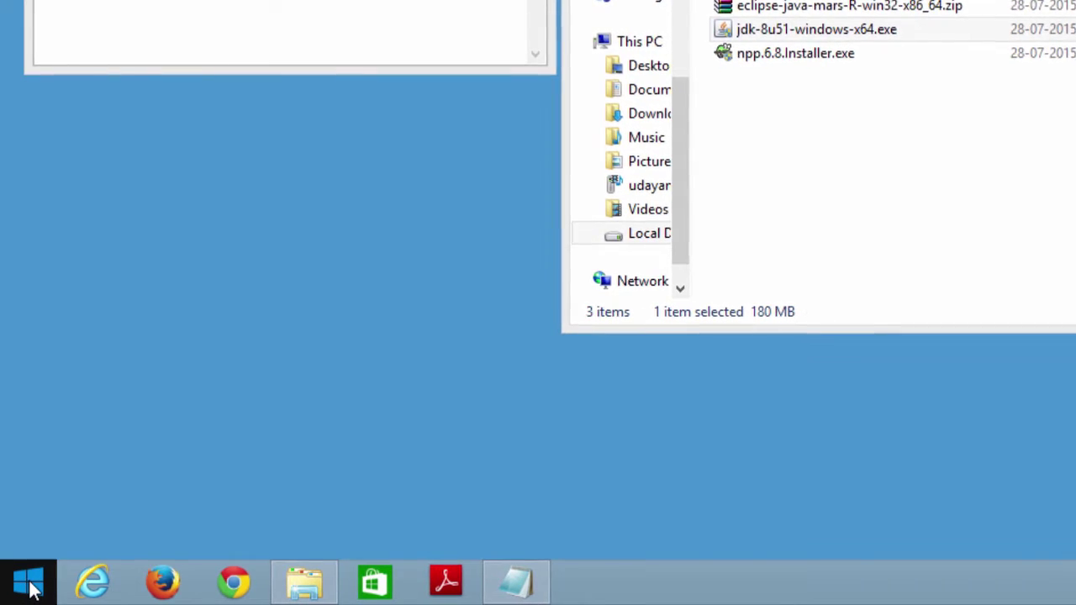
- Open a Command Prompt and check the Java compiler and runtime with javac -version and java -version
right_click(30, 590)
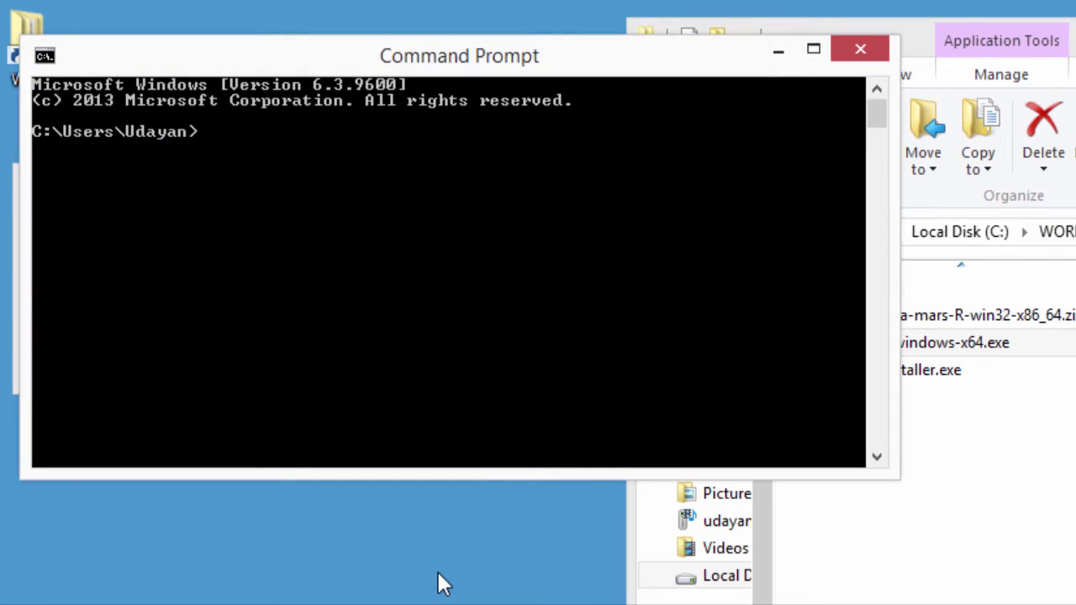
type("javac -version")
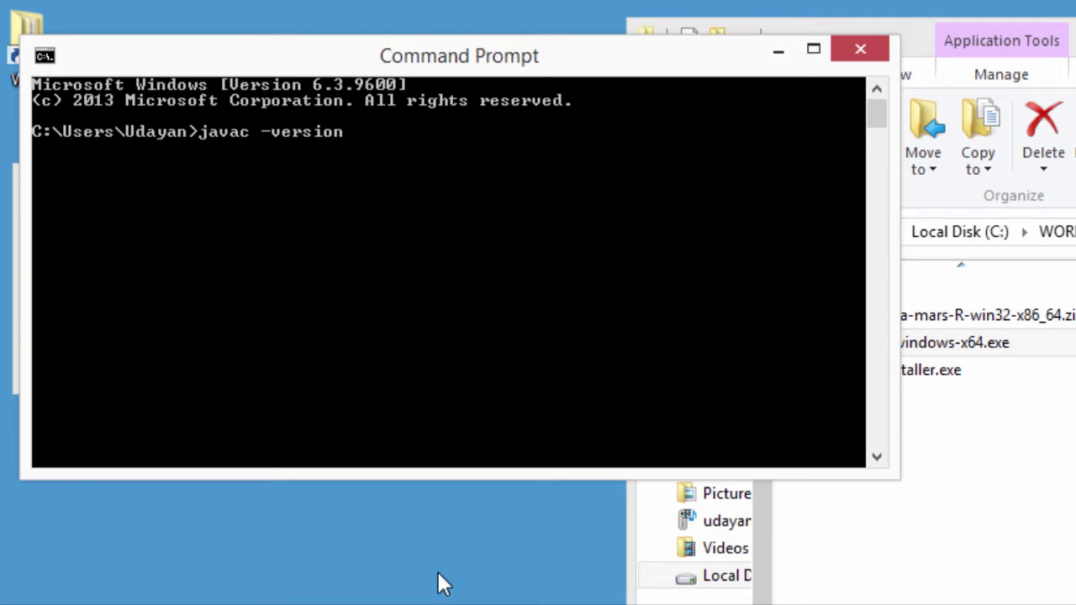
key("Return")
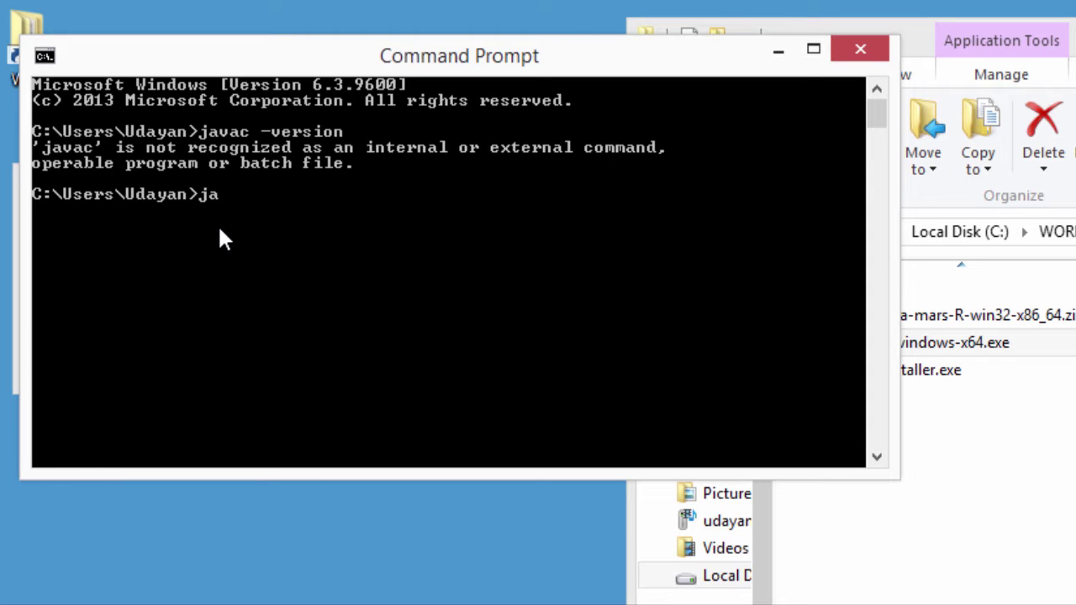
type("java -version")
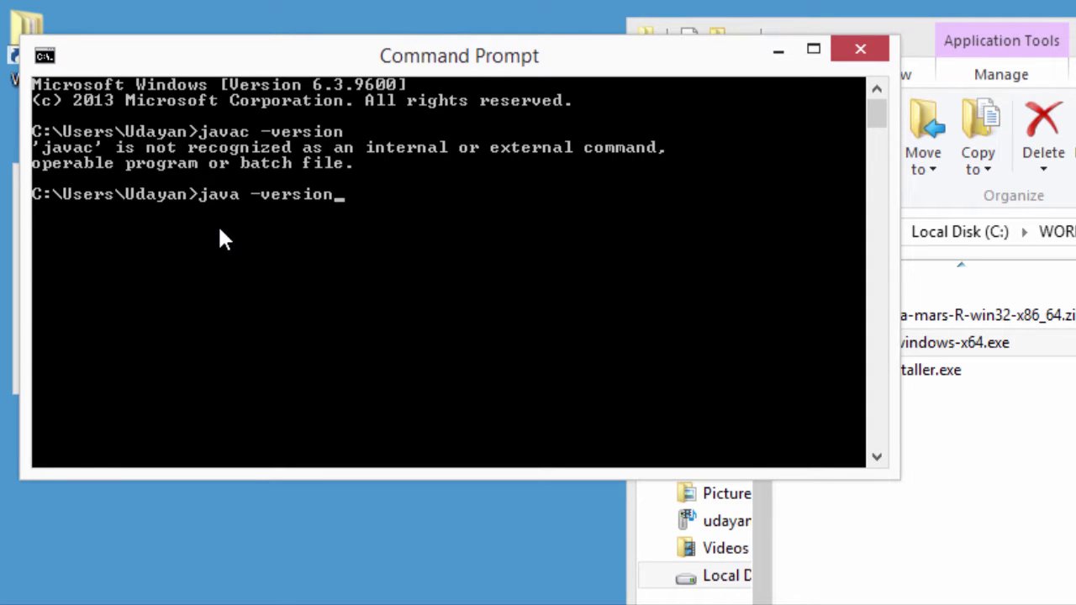
key("Return")
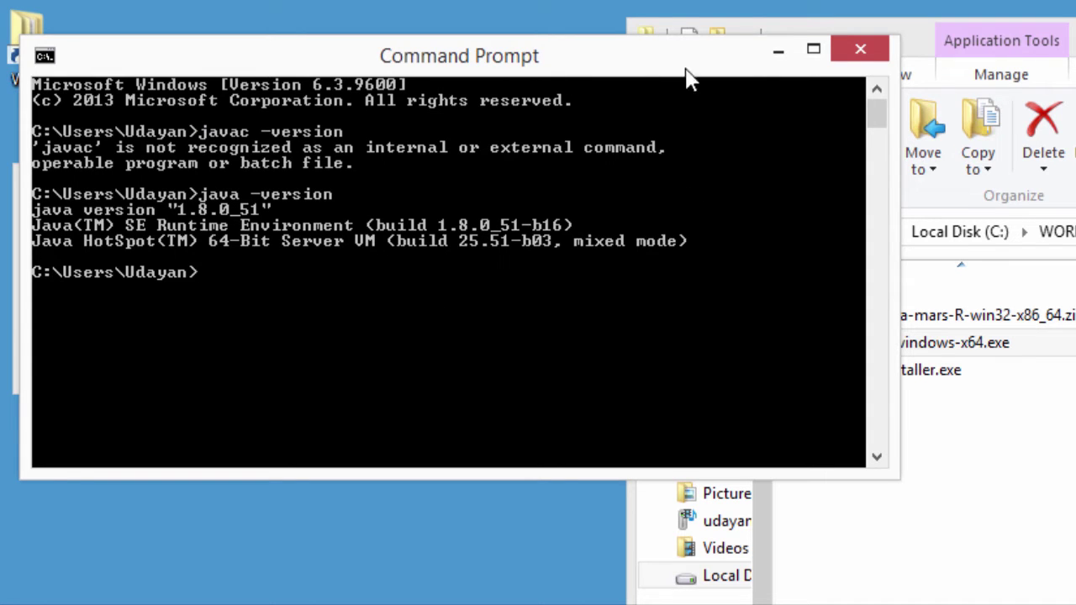
- Open the Environment Variables dialog from the computer's advanced system settings
key("super+x")
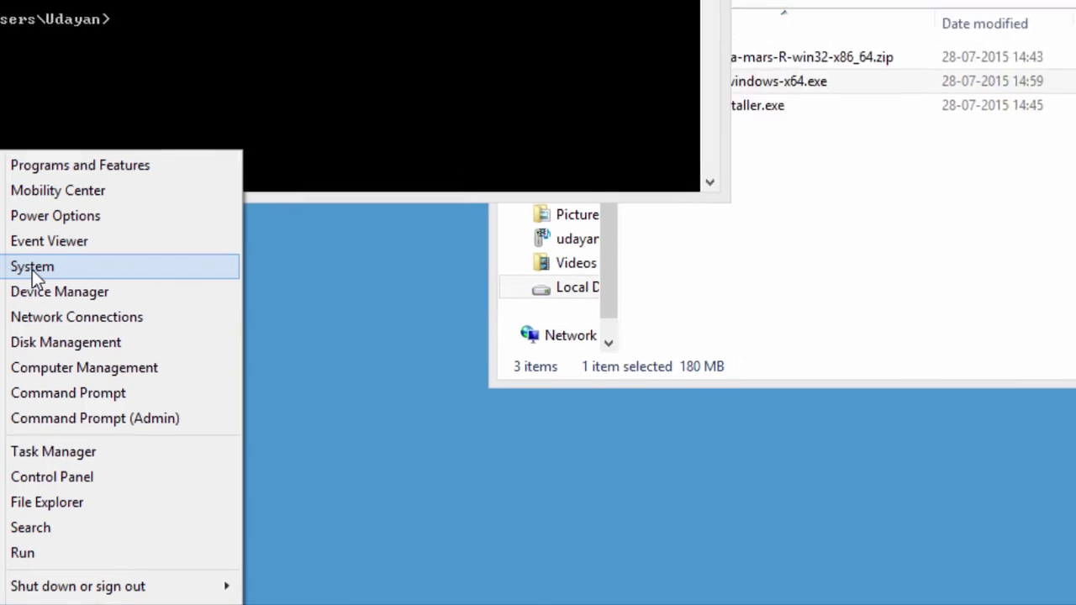
left_click(110, 210)
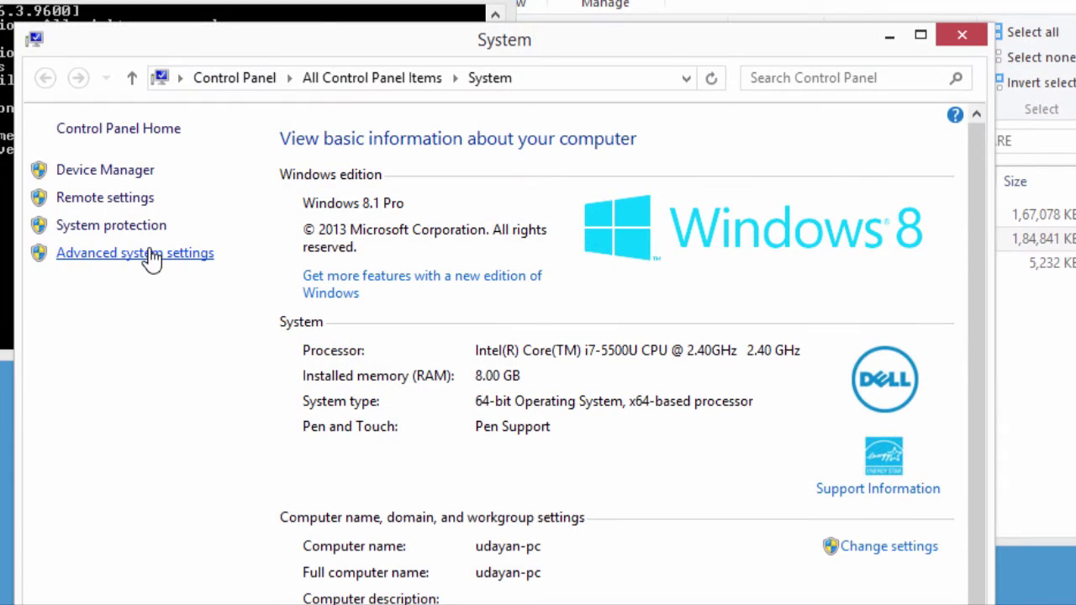
left_click(151, 253)
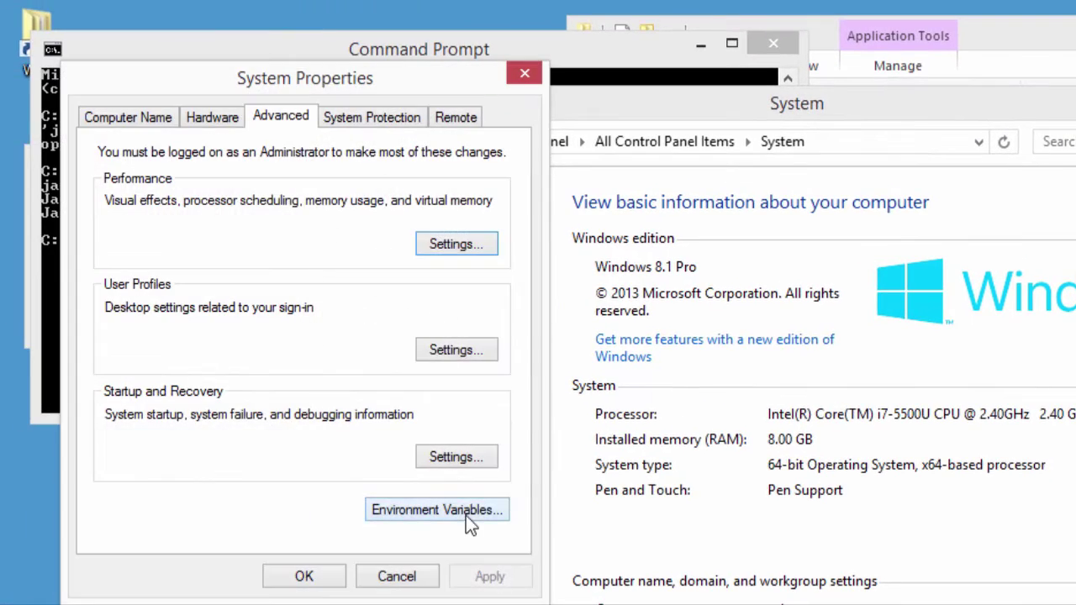
left_click(466, 516)
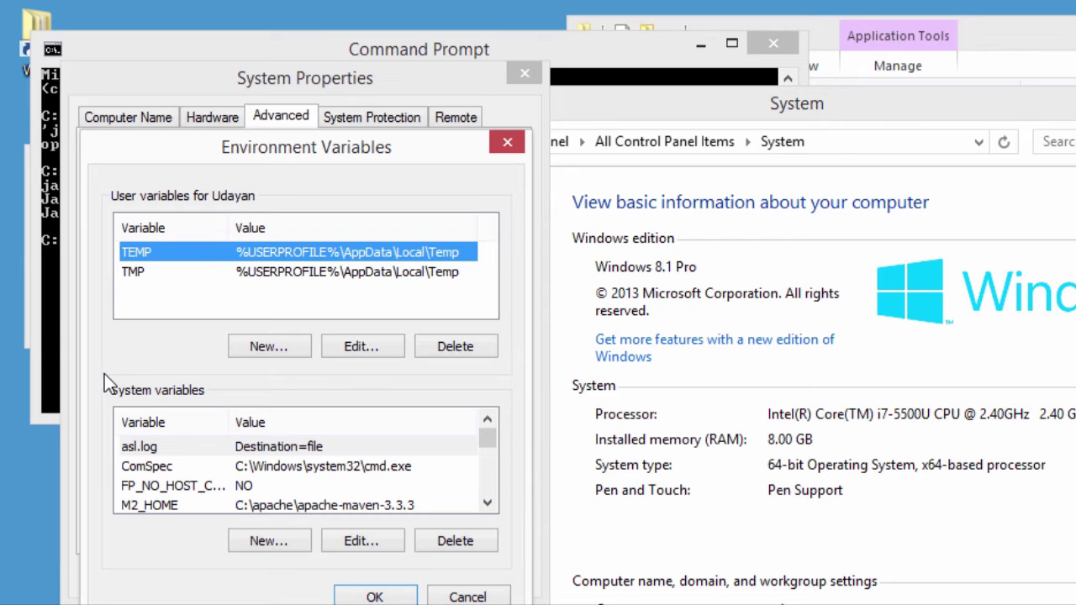
- Open the Path system variable for editing and place the text cursor at the beginning of its value
left_click(487, 502)
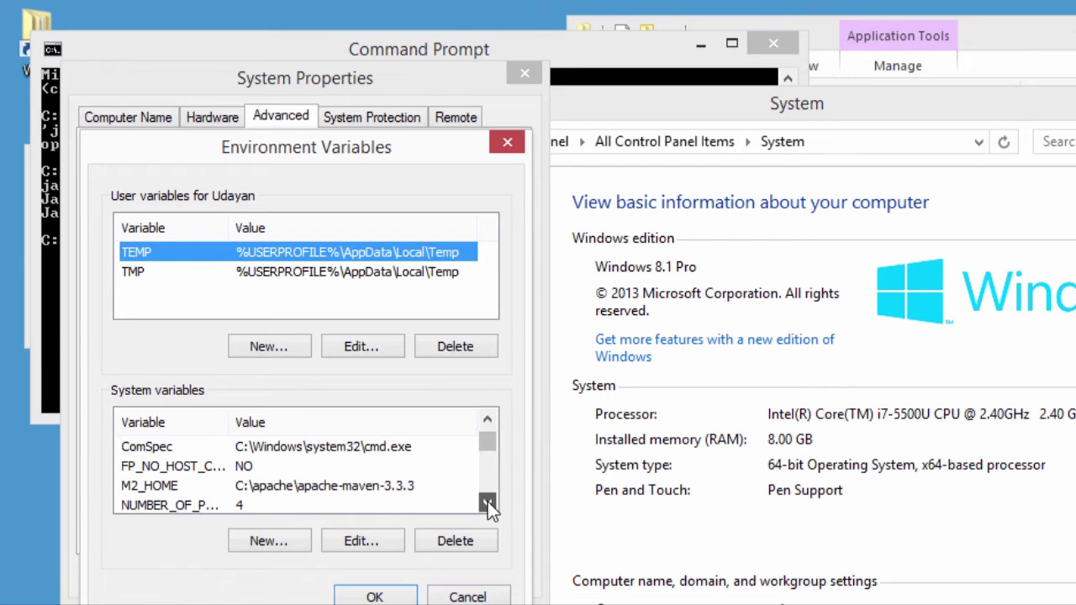
left_click(488, 502)
left_click(487, 502)
left_click(487, 501)
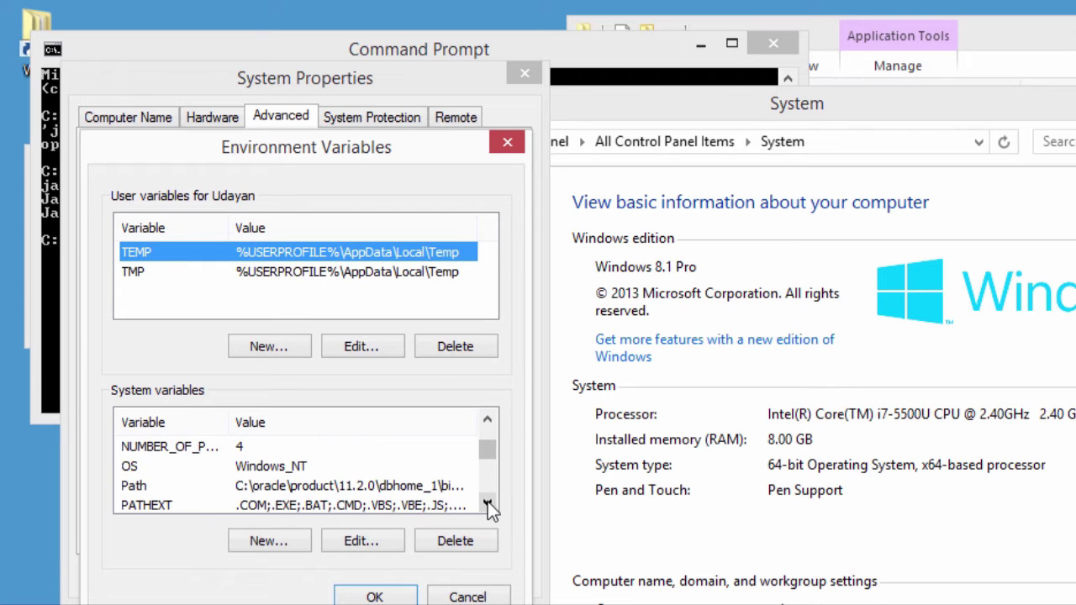
left_click(487, 502)
left_click(286, 471)
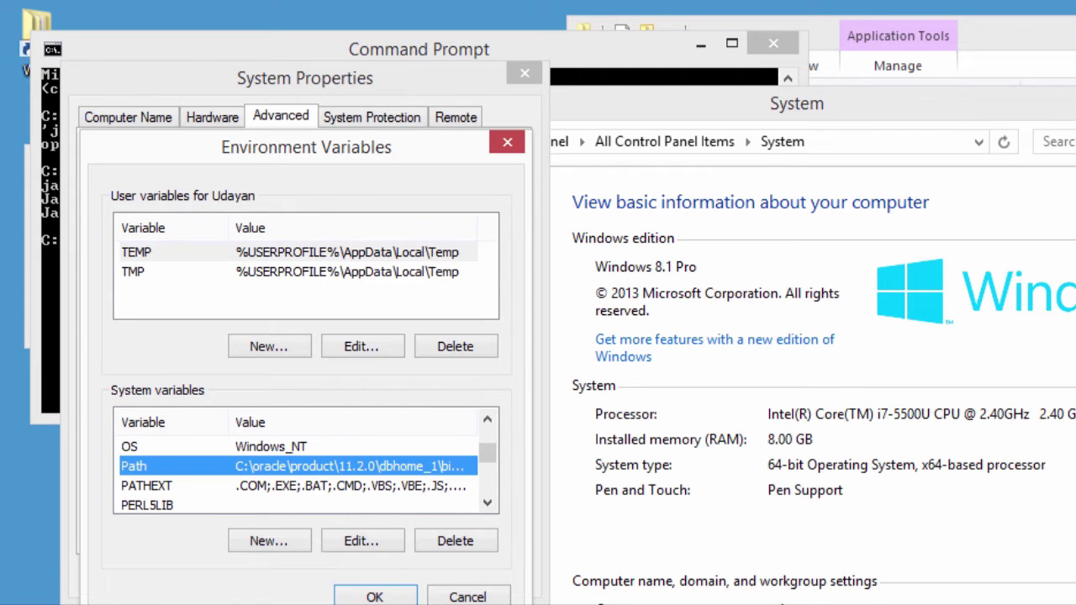
left_click(350, 538)
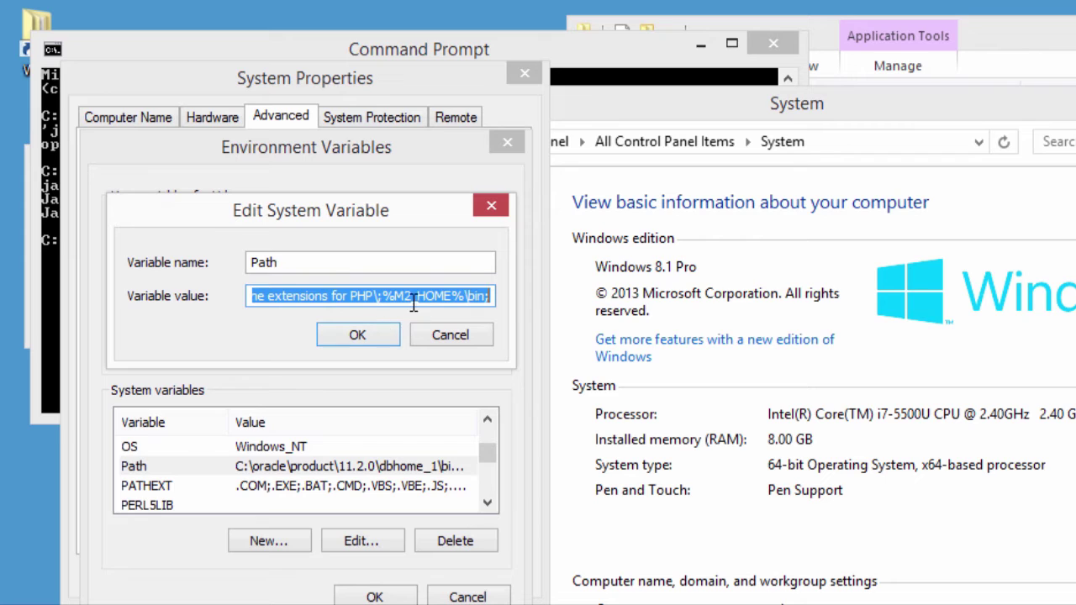
left_click(413, 304)
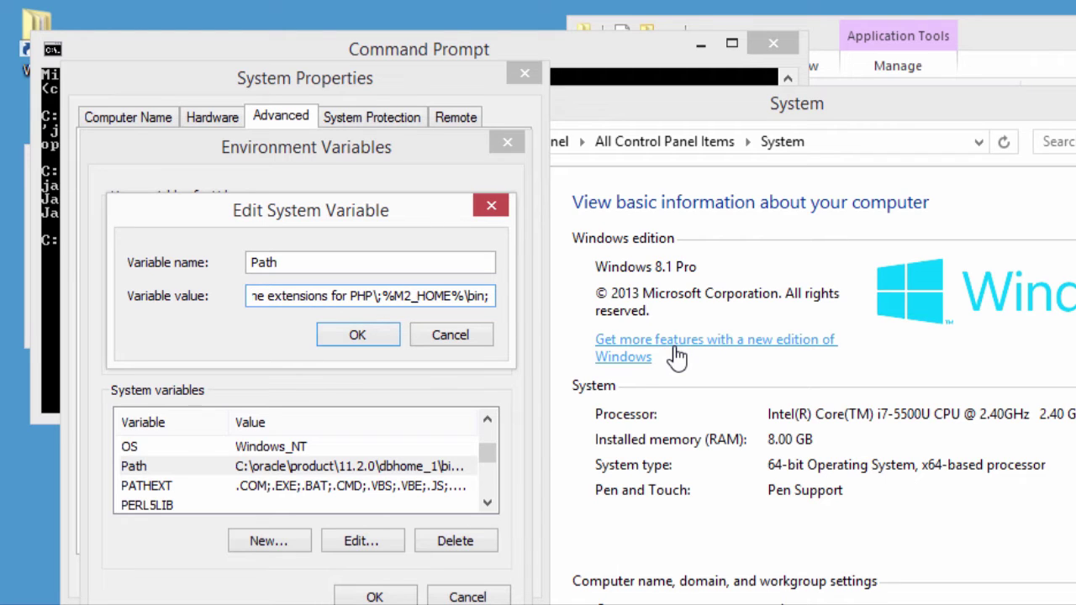
key("Home")
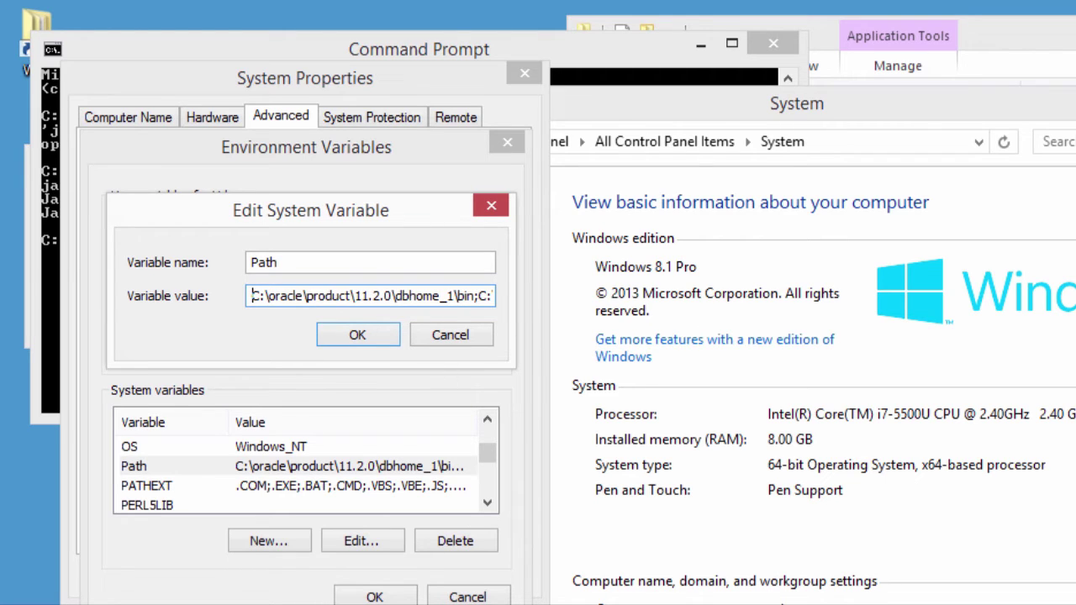
- Browse to the jdk1.8.0_51 folder inside WORK\Java in File Explorer and copy its full path
left_click(428, 604)
left_click(950, 204)
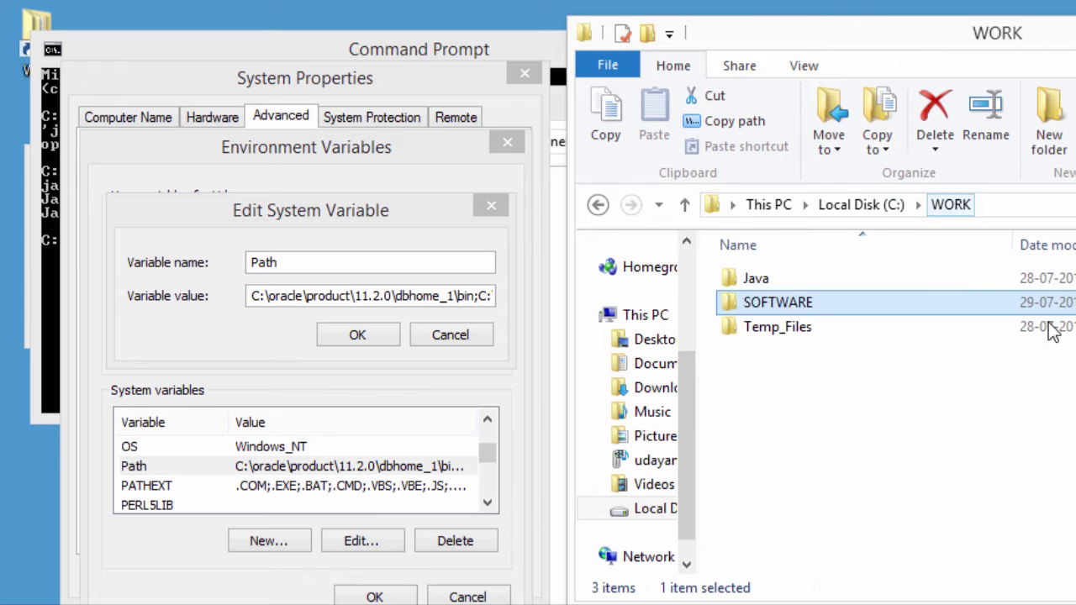
double_click(770, 278)
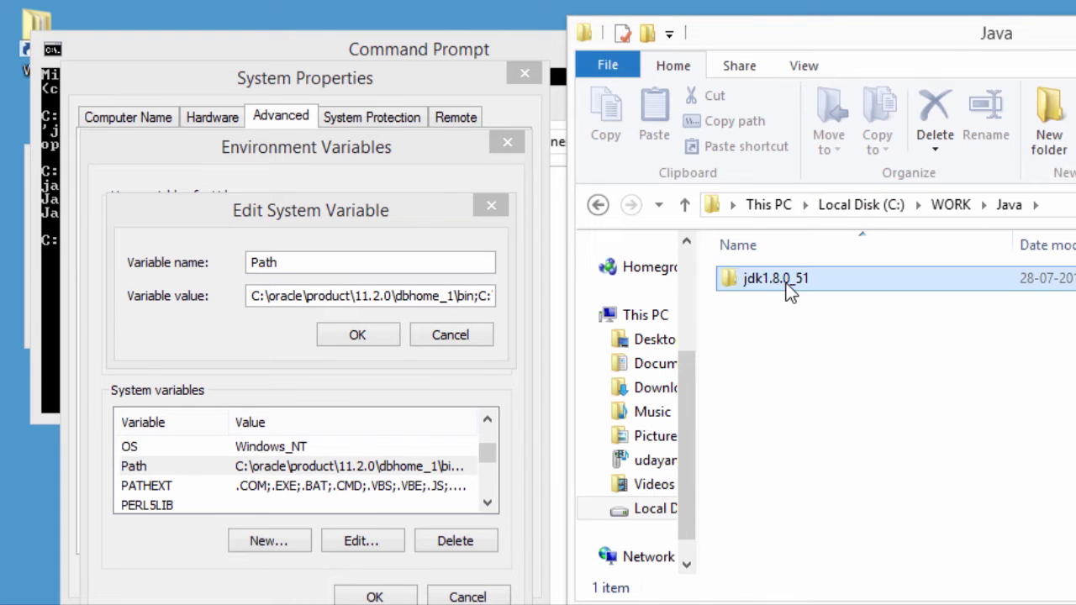
double_click(722, 286)
left_click(1073, 216)
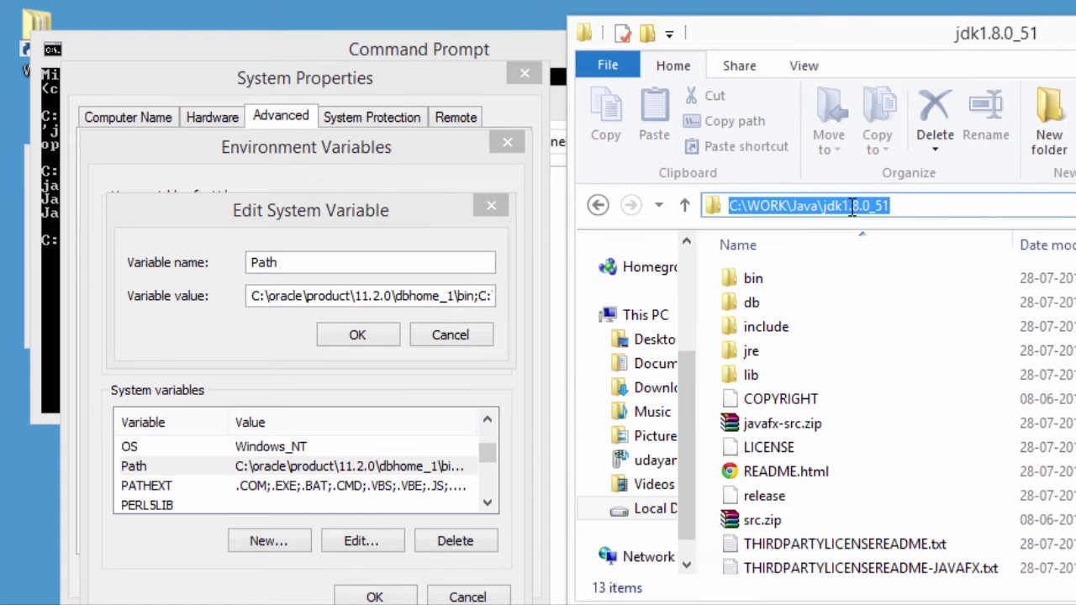
right_click(852, 208)
left_click(881, 281)
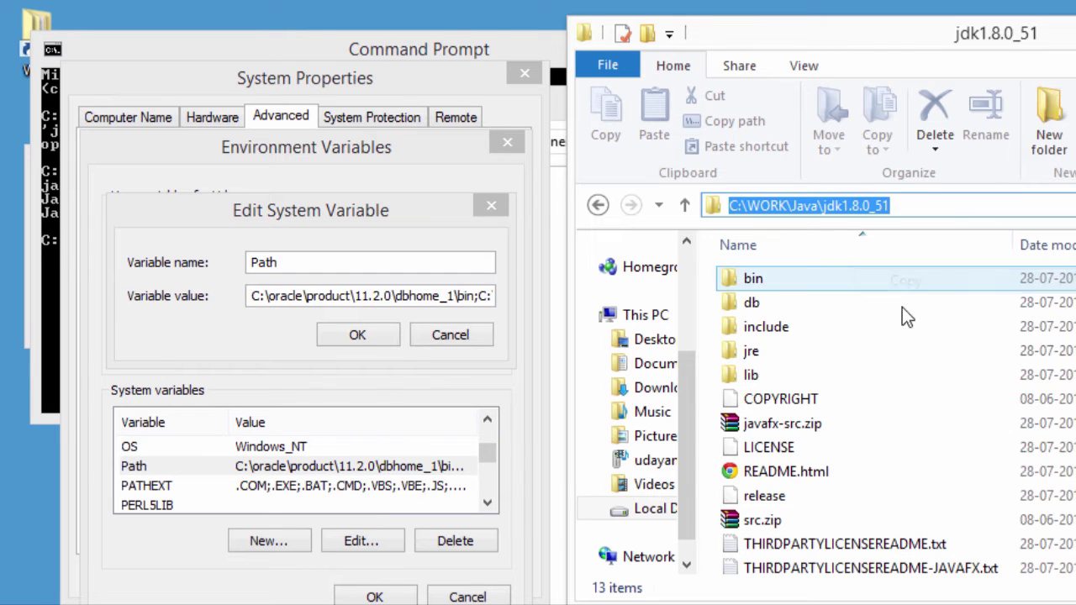
- Insert C:\WORK\Java\jdk1.8.0_51\bin; at the start of the Path value and save the environment variable and system settings
left_click(255, 296)
key("ctrl+v")
type(";")
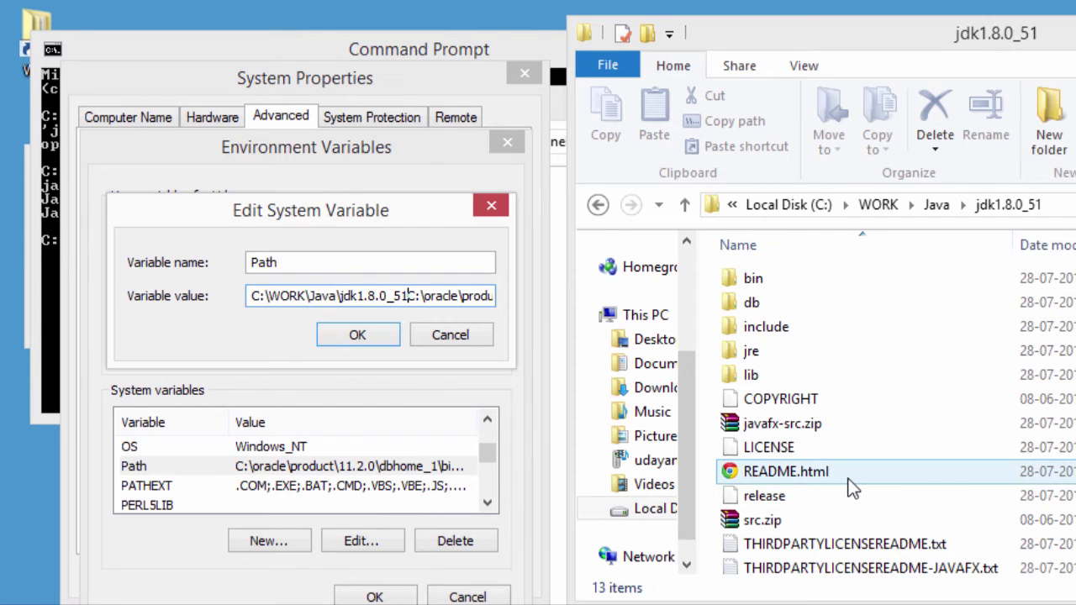
type("\\")
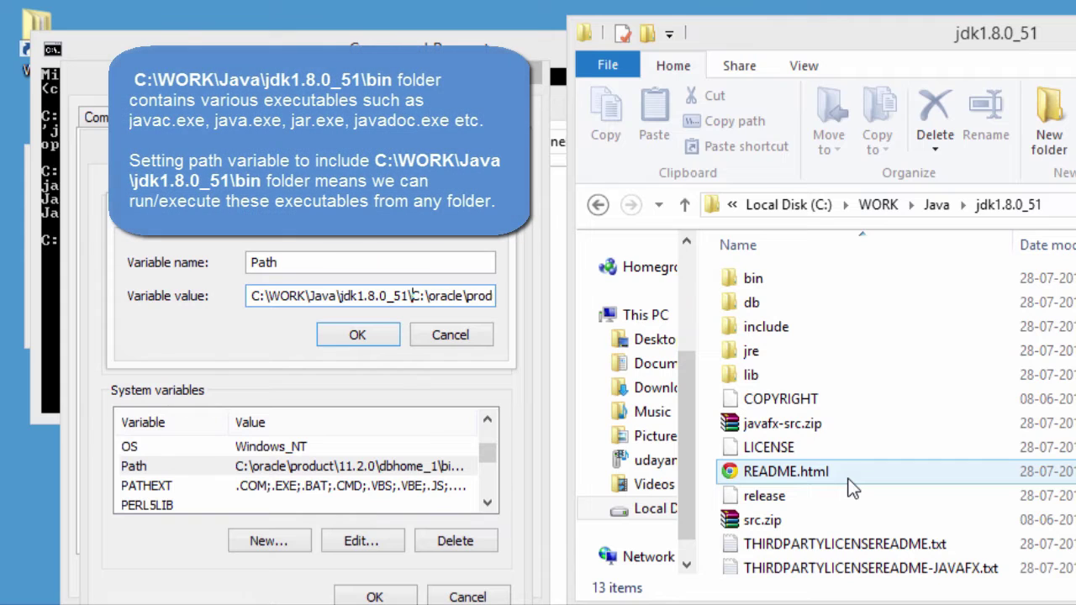
type("bin")
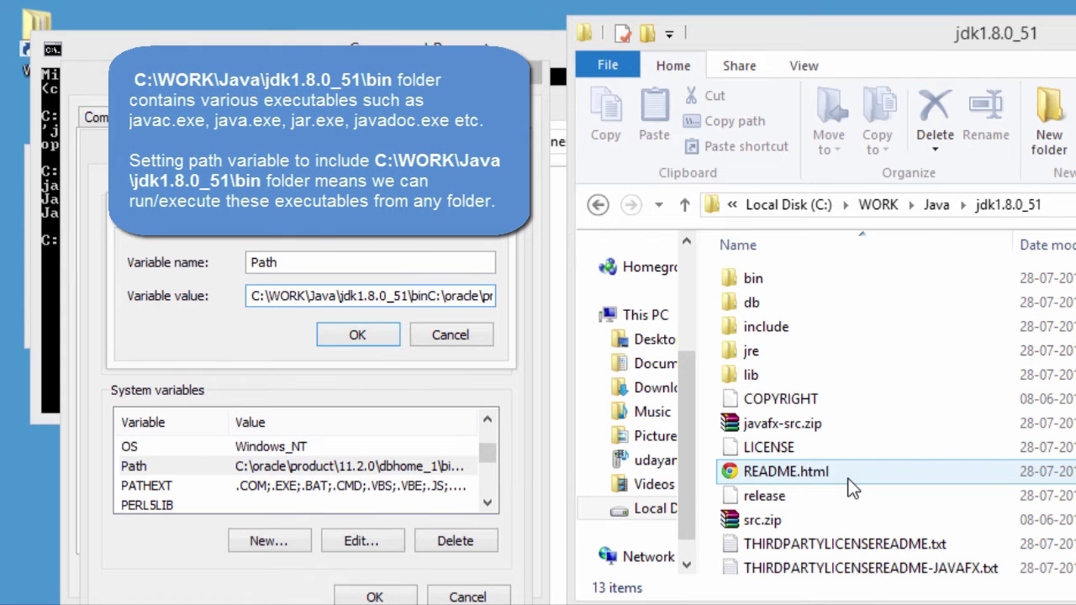
type(";")
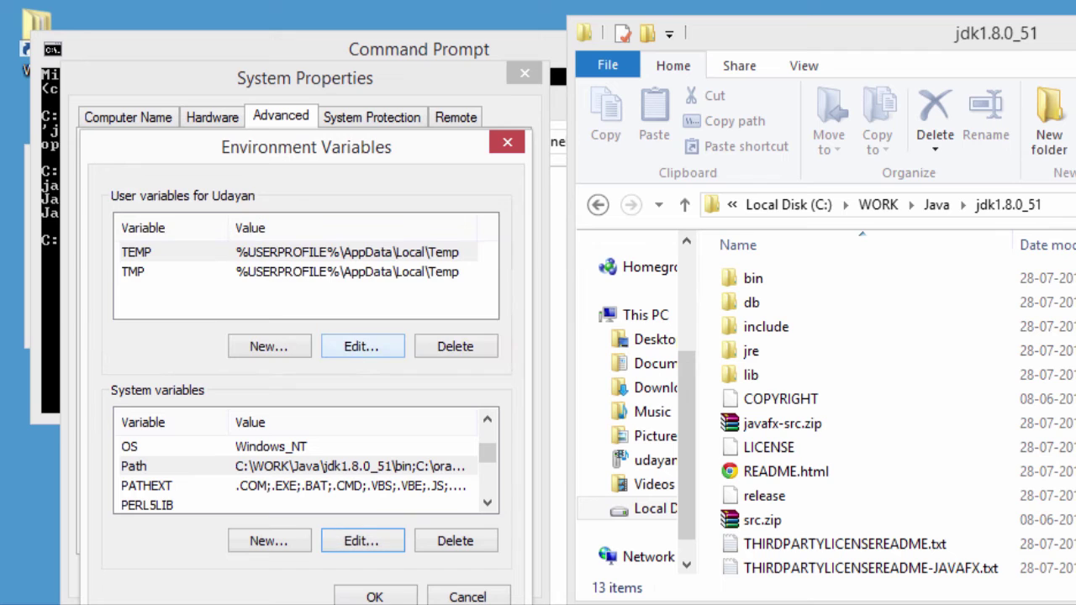
left_click(377, 597)
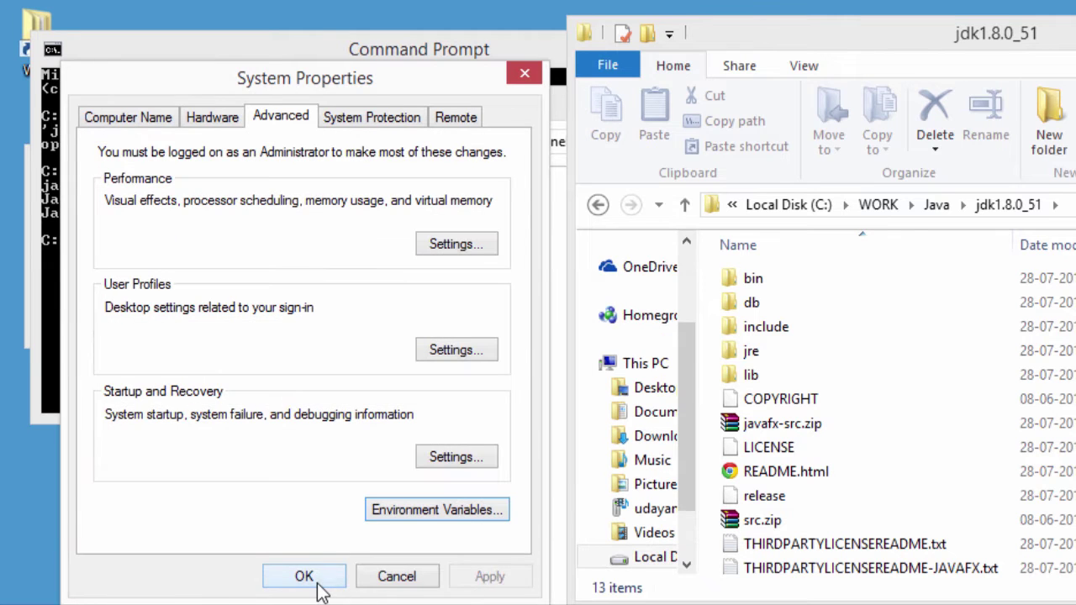
left_click(316, 587)
- Close the old Command Prompt window, open a new one and run javac -version
left_click(163, 303)
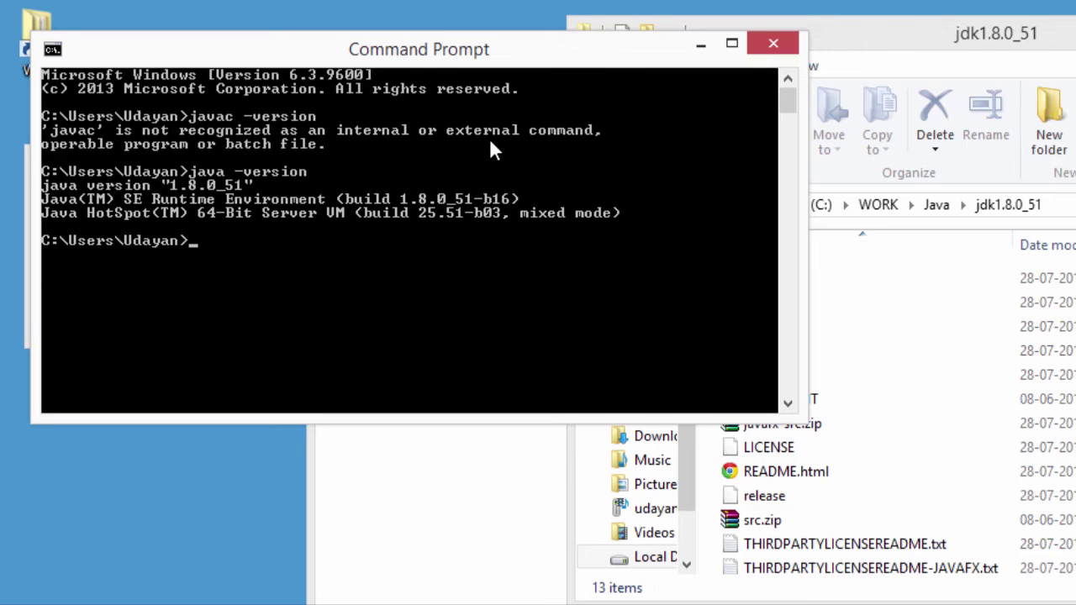
left_click(772, 48)
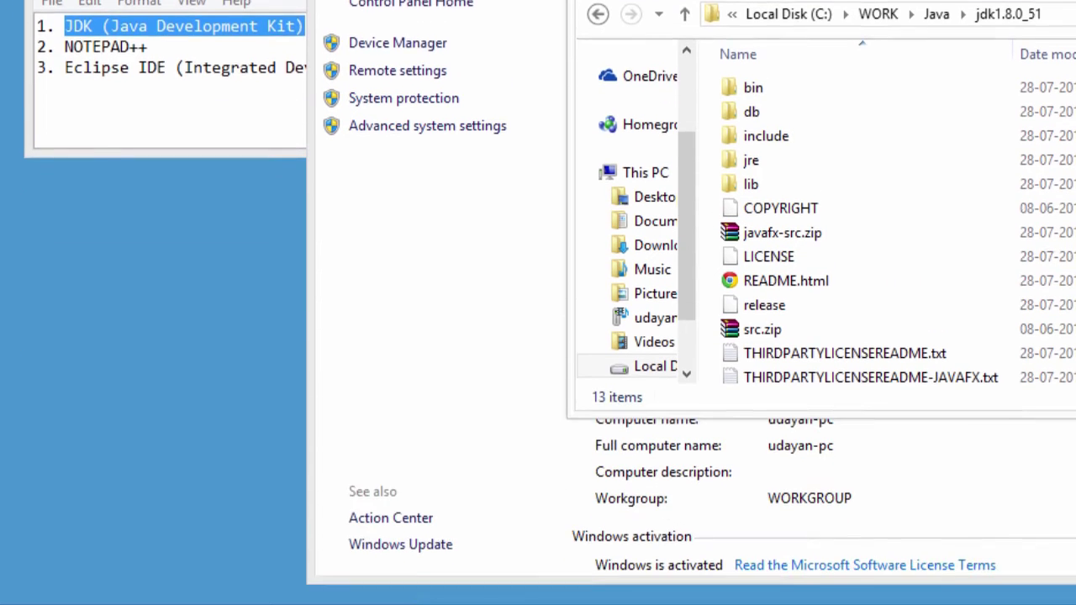
right_click(19, 583)
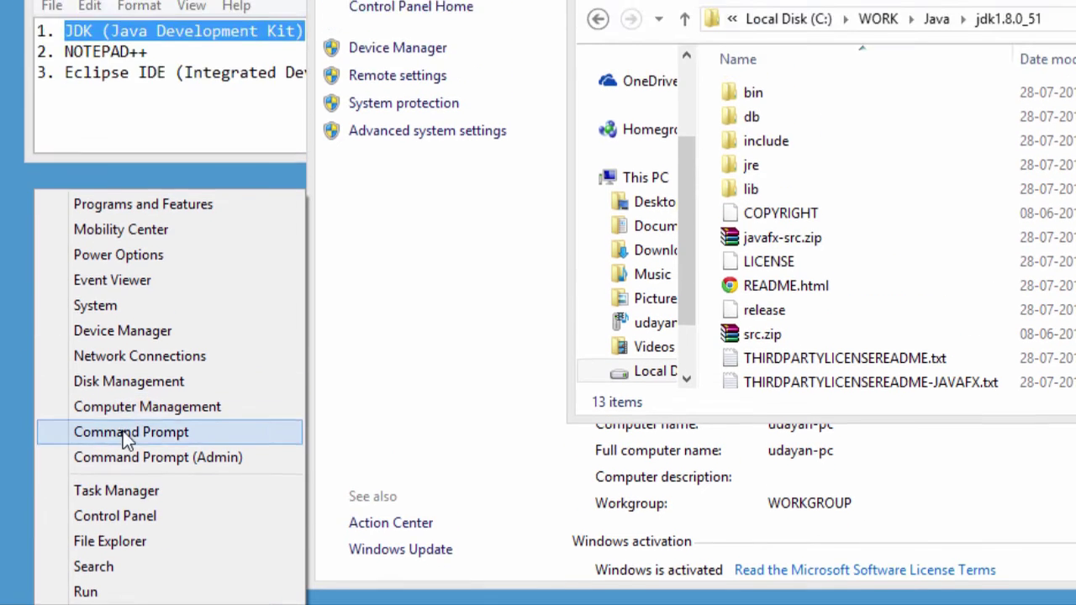
left_click(126, 431)
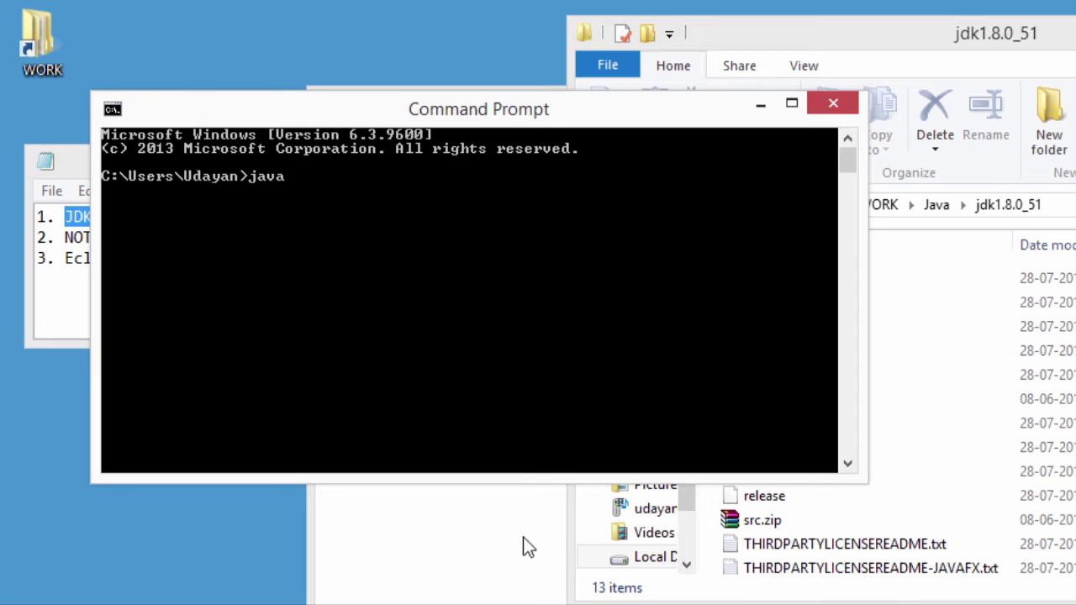
type("javac -version")
key("Return")
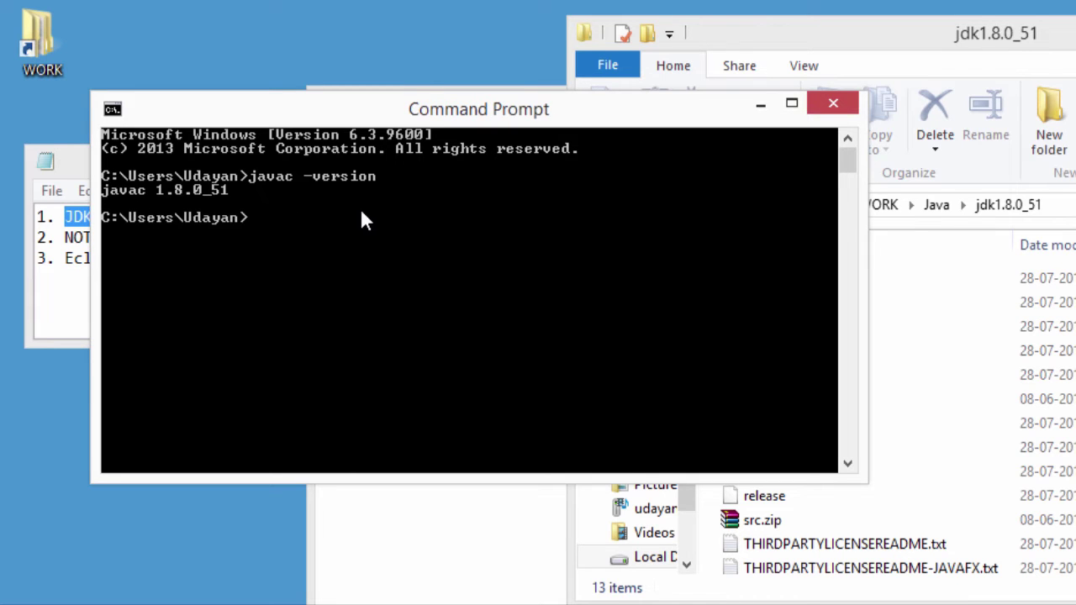
- Close the Command Prompt, the jdk1.8.0_51 folder window and the System window
left_click(844, 108)
key("alt+F4")
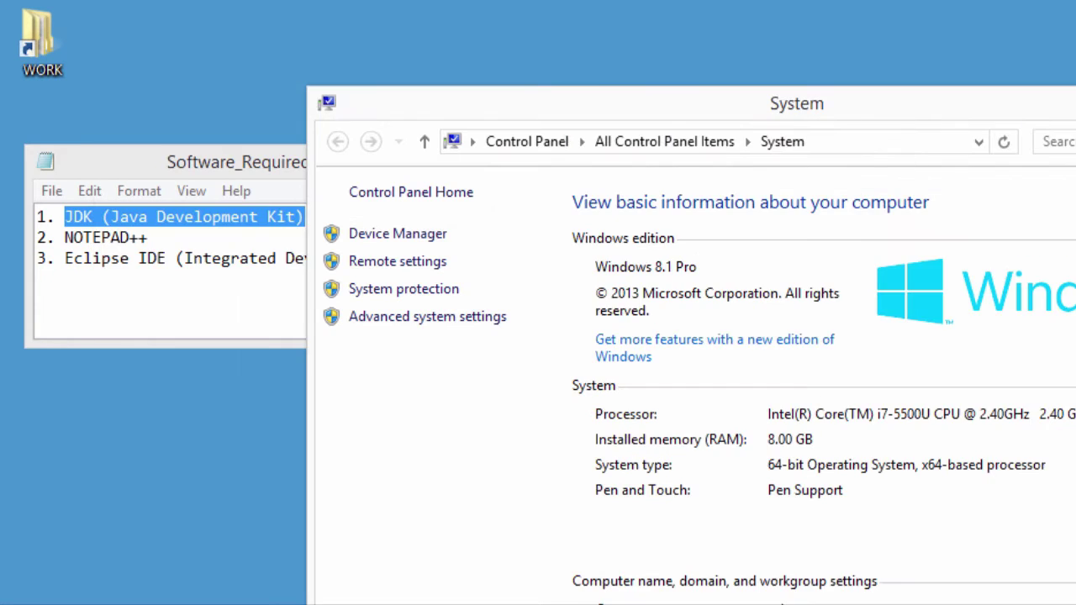
key("alt+F4")
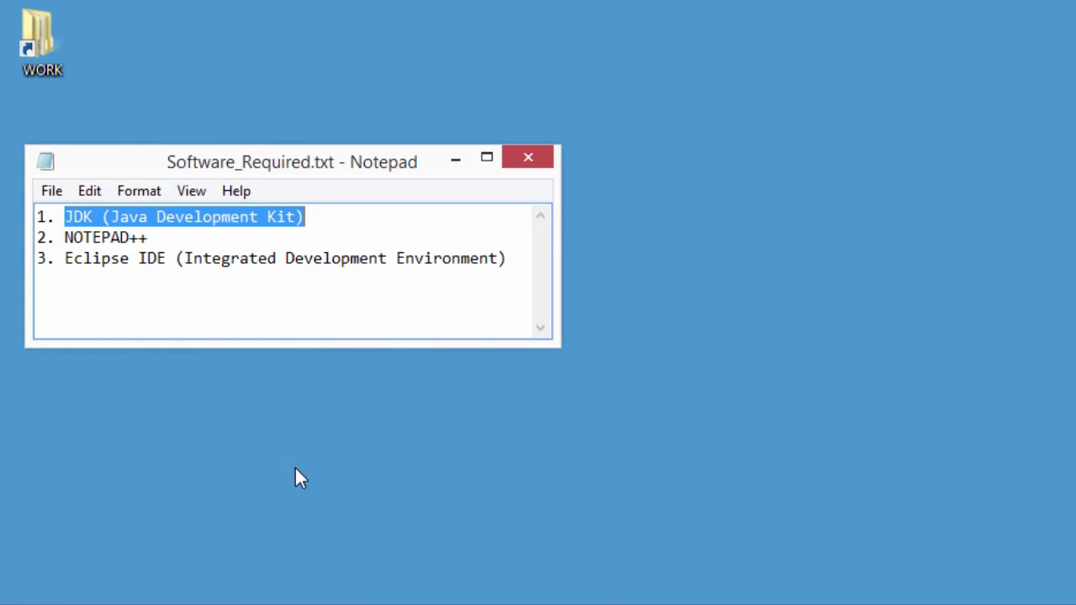
- Launch npp.6.8.Installer.exe from the WORK\SOFTWARE folder and accept English as the installer language
double_click(38, 50)
double_click(486, 375)
left_click(590, 397)
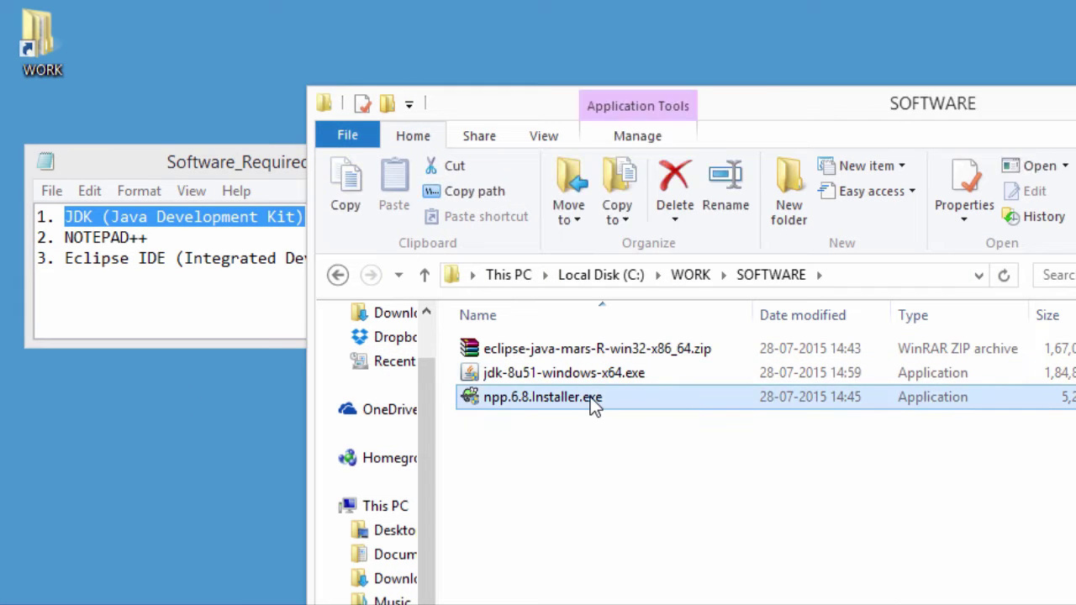
double_click(590, 397)
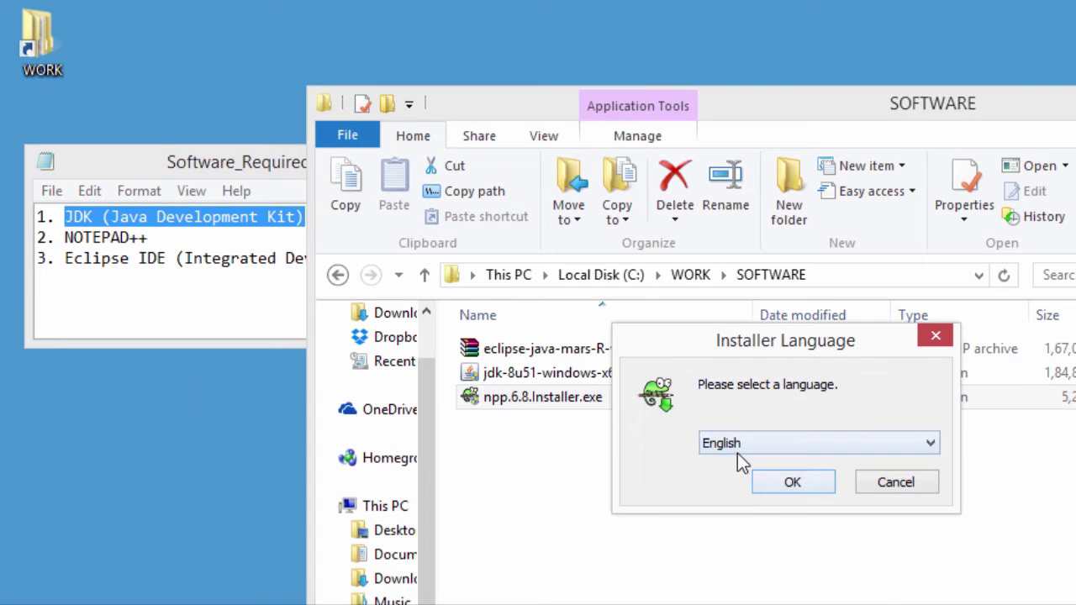
left_click(792, 483)
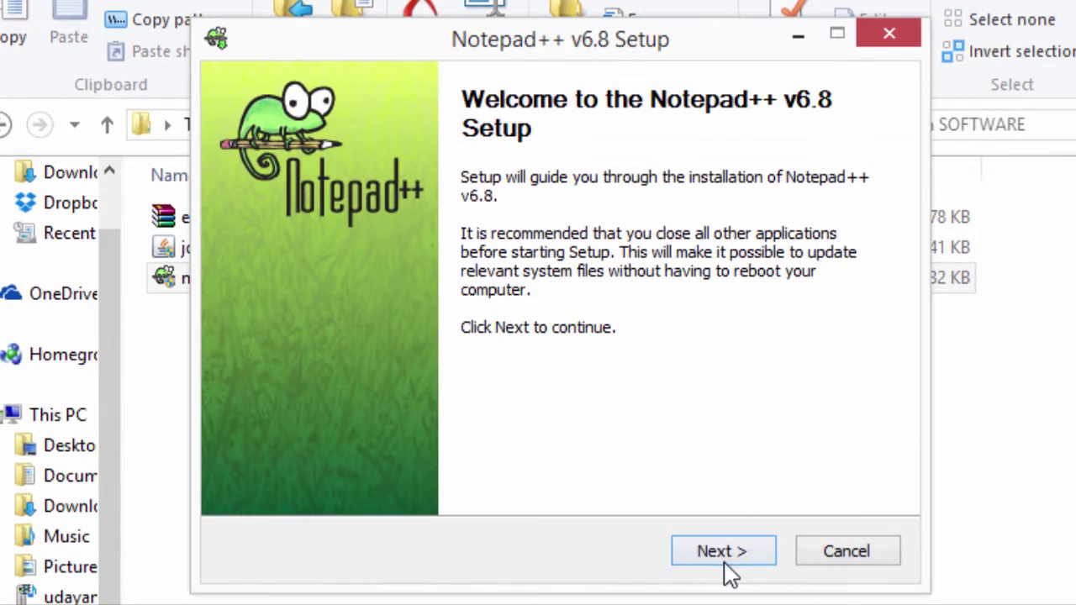
- Install Notepad++ v6.8 with the licence accepted and the default folder and components, finish with Run Notepad++ enabled, and close the launched editor
left_click(721, 551)
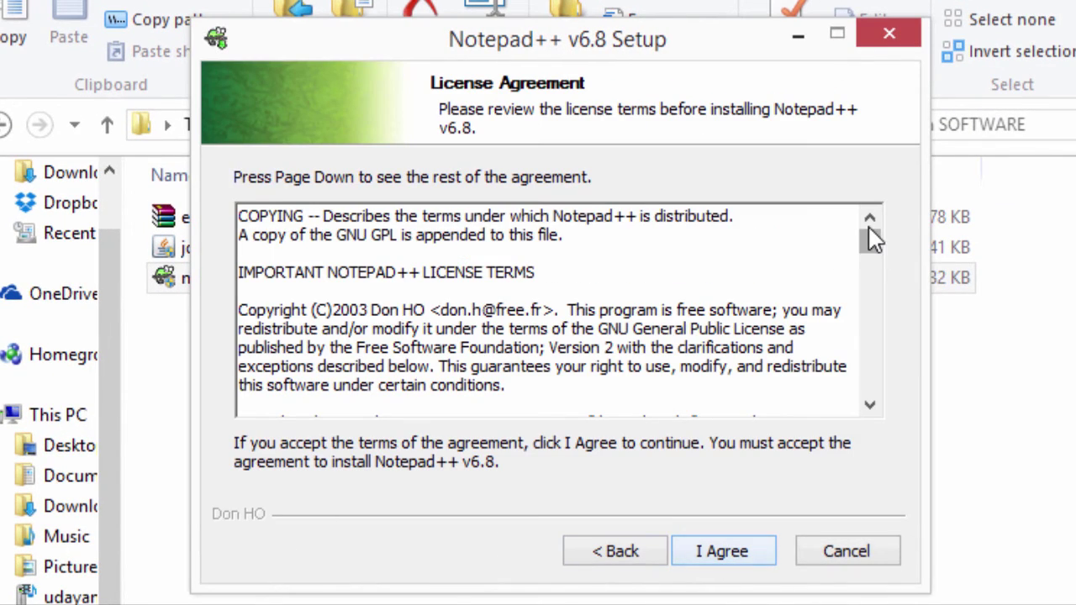
left_click_drag(874, 236, 874, 404)
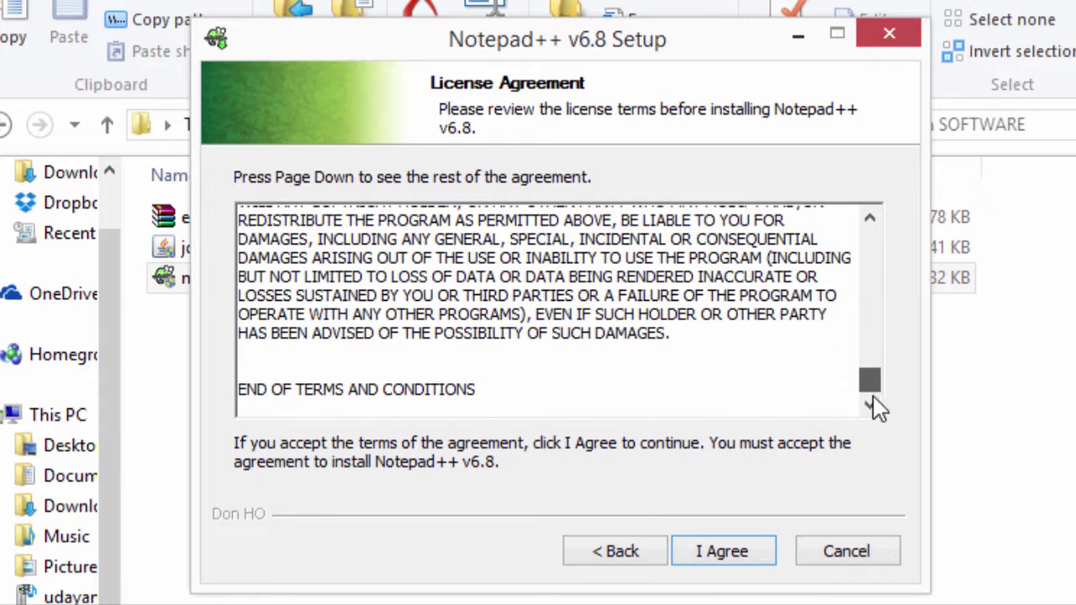
left_click(739, 555)
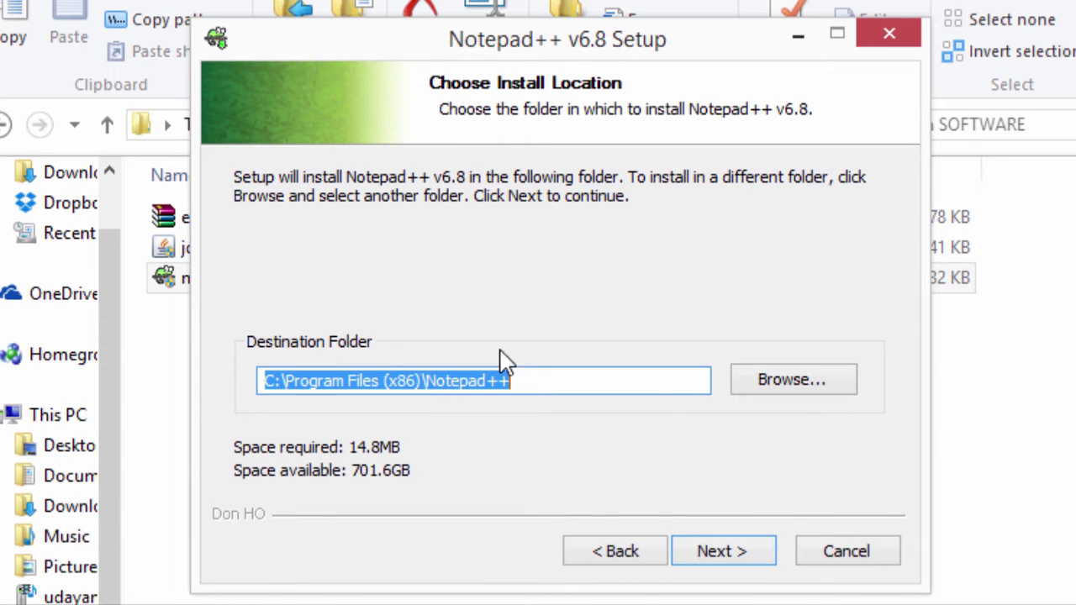
left_click(714, 559)
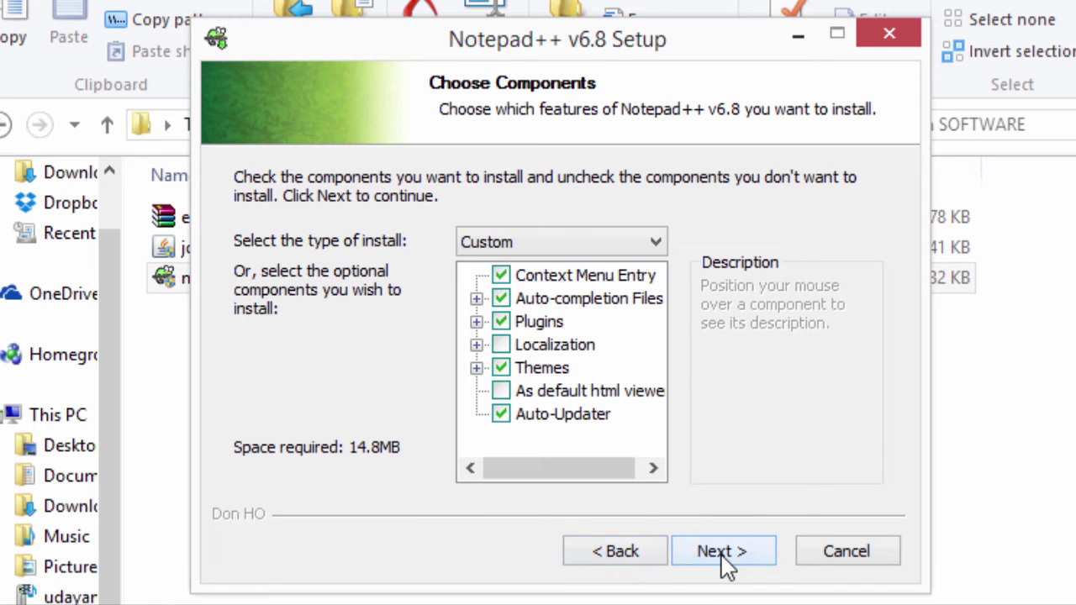
left_click(722, 560)
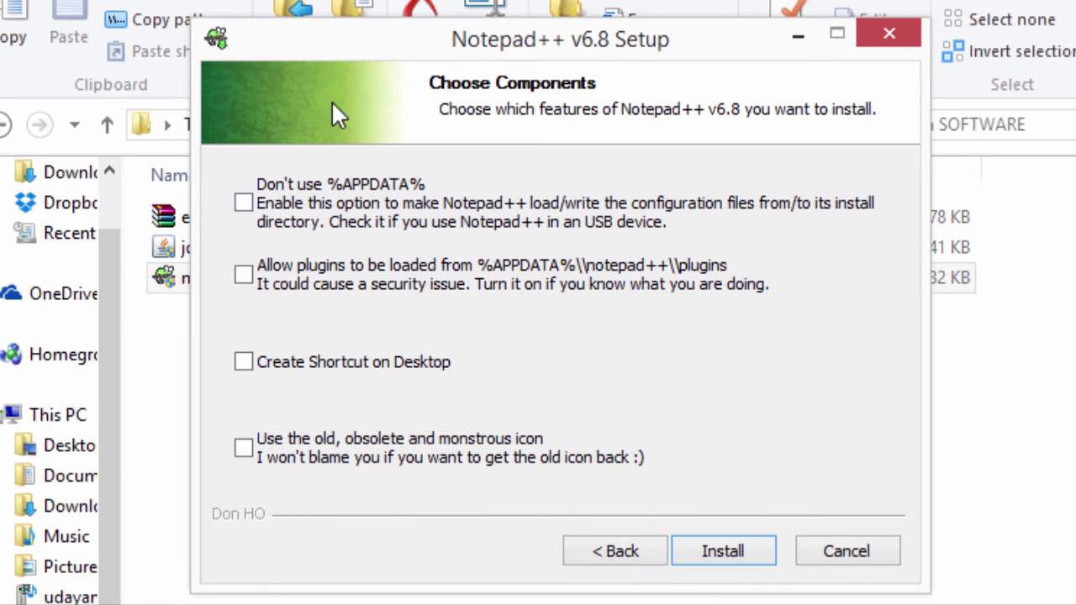
left_click(761, 540)
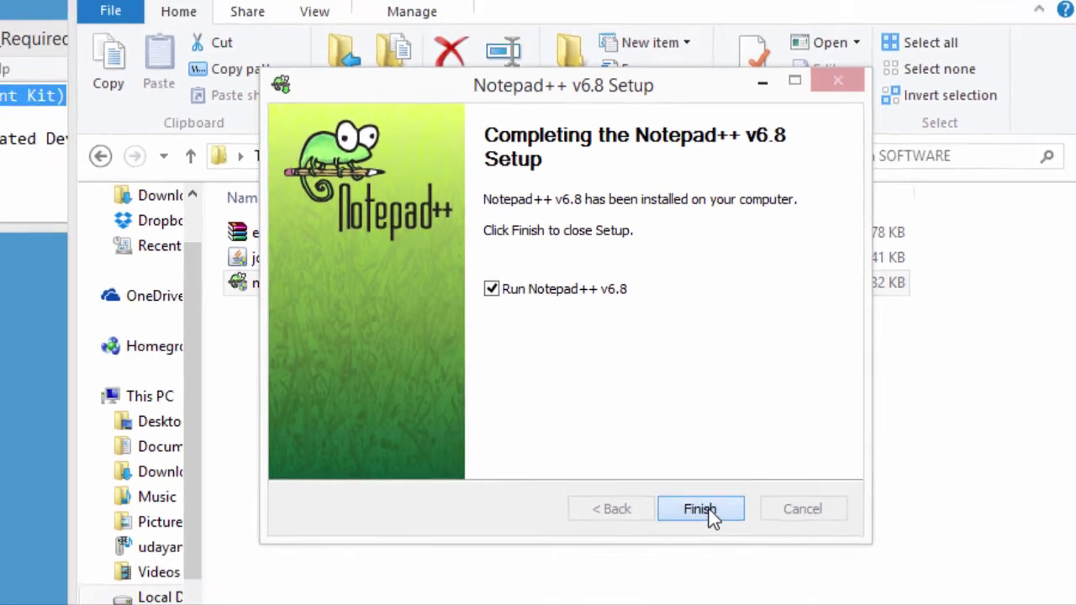
left_click(731, 555)
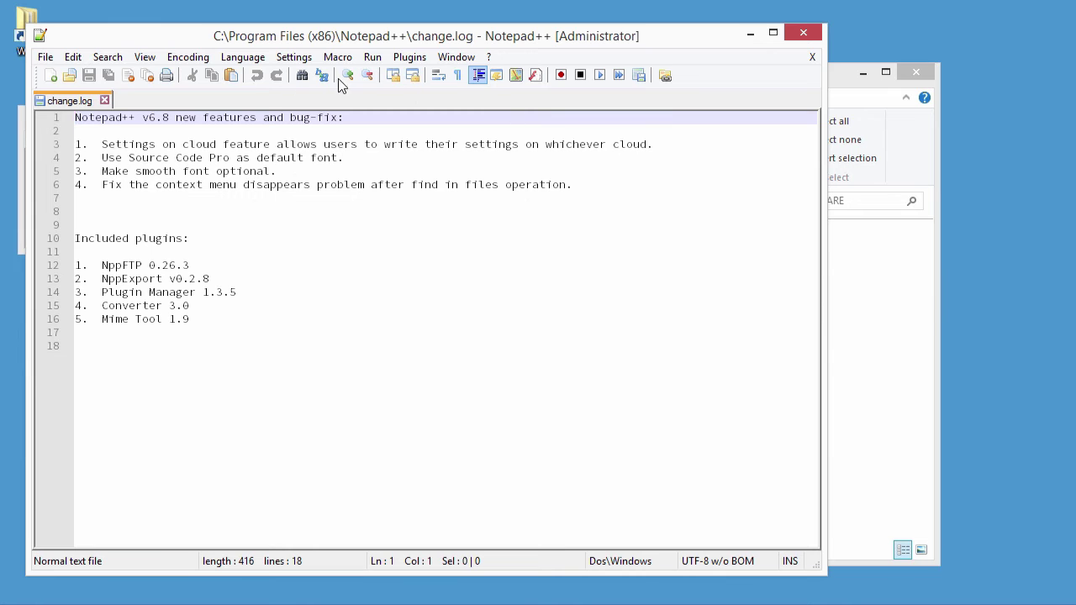
left_click(803, 32)
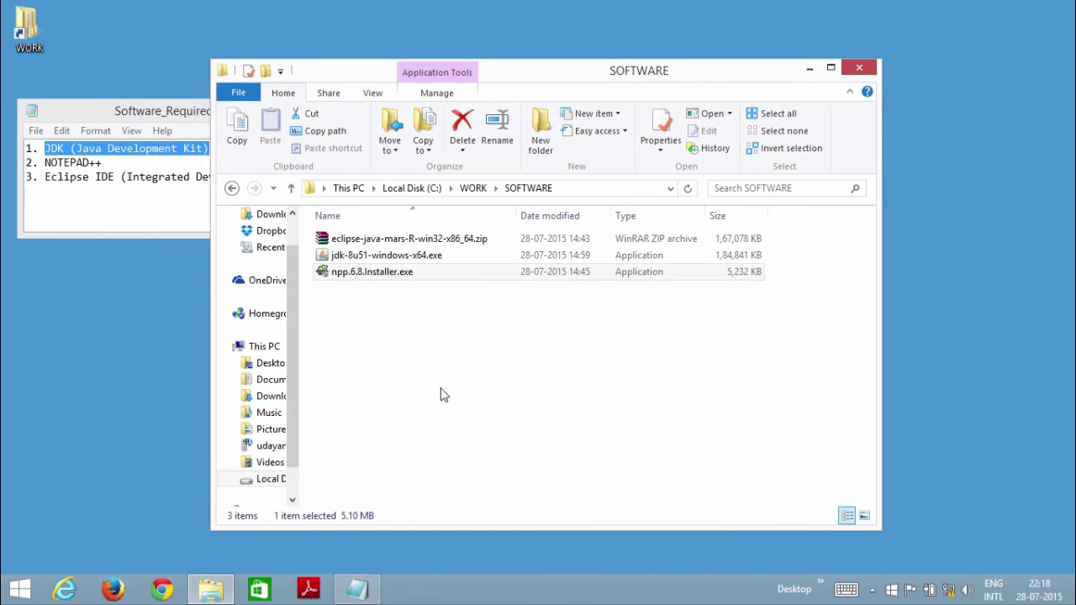
- Open eclipse-java-mars-R-win32-x86_64.zip from the SOFTWARE folder and examine the contents of its eclipse folder
left_click(445, 241)
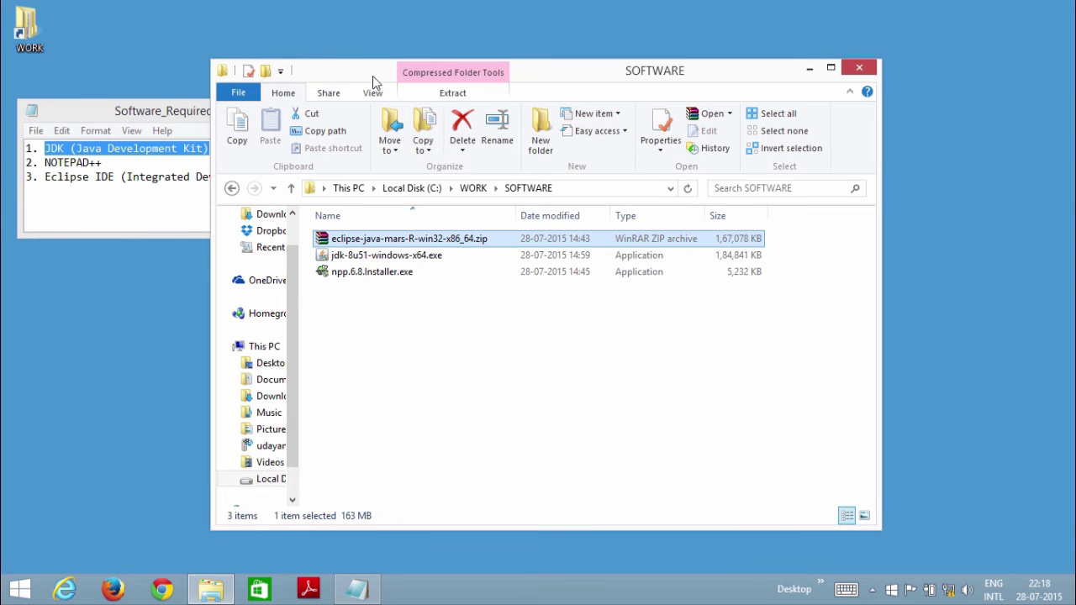
left_click_drag(372, 75, 509, 84)
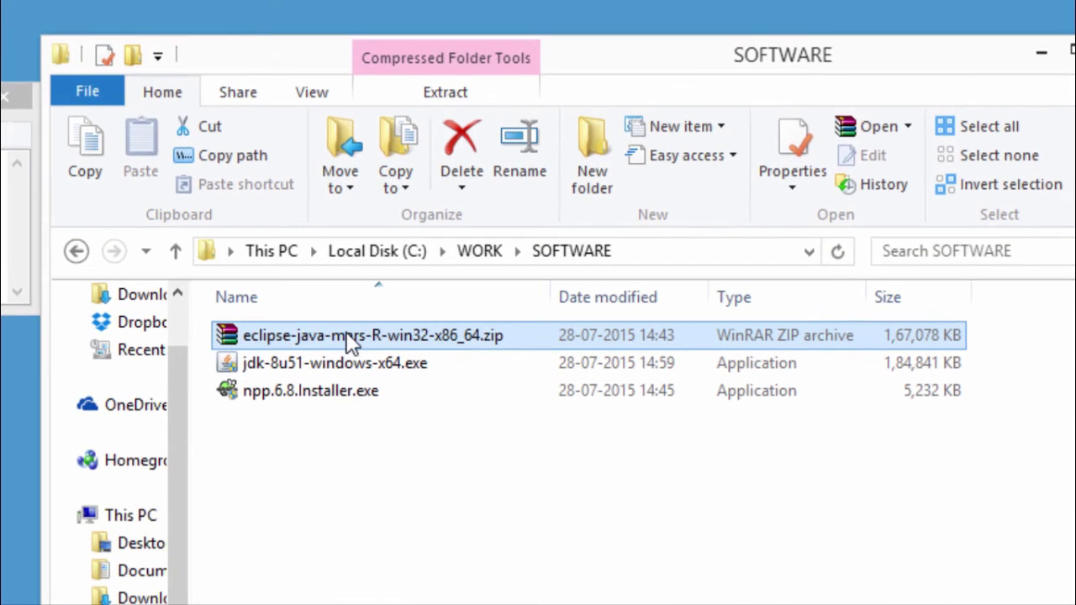
left_click(469, 252)
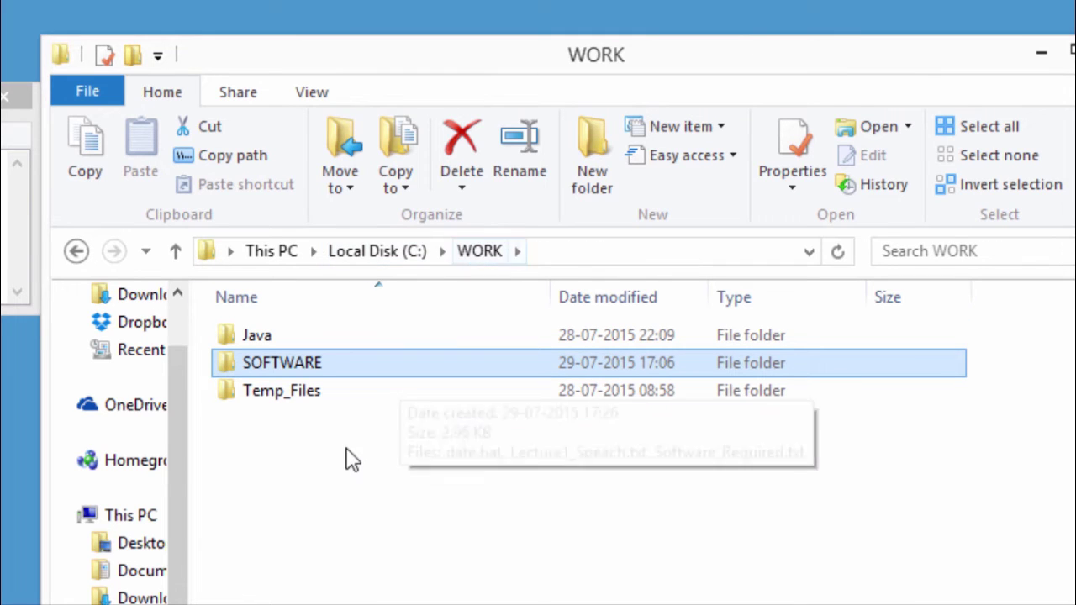
double_click(277, 364)
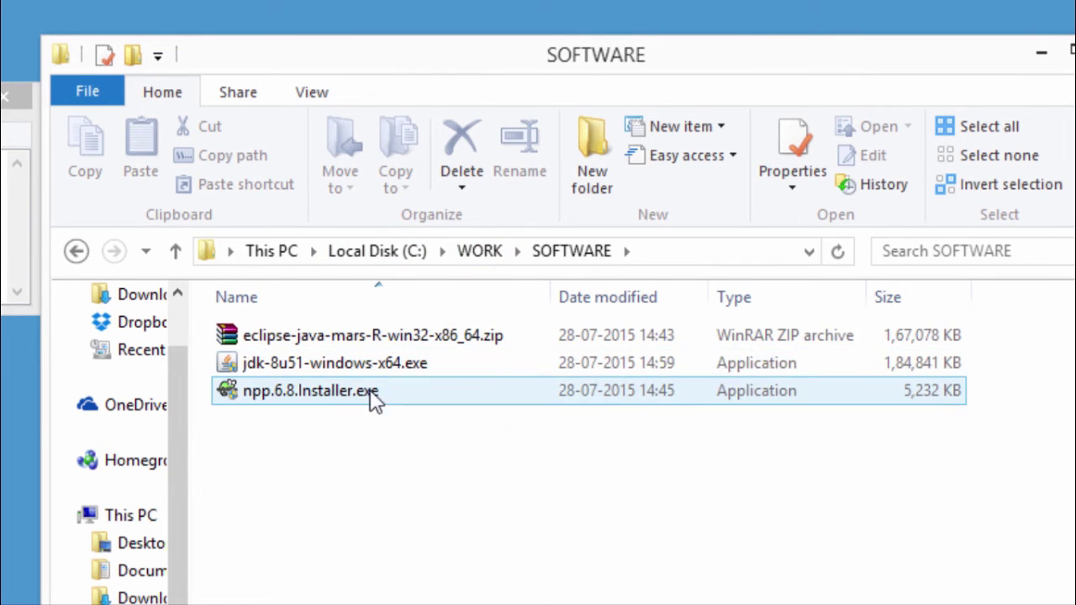
double_click(358, 345)
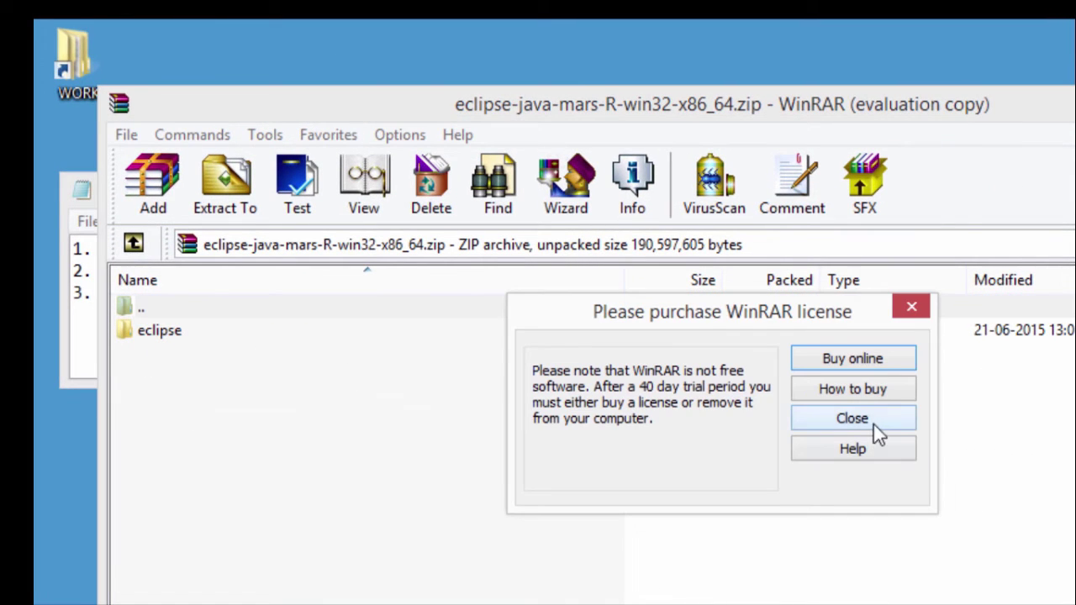
left_click(874, 424)
double_click(168, 334)
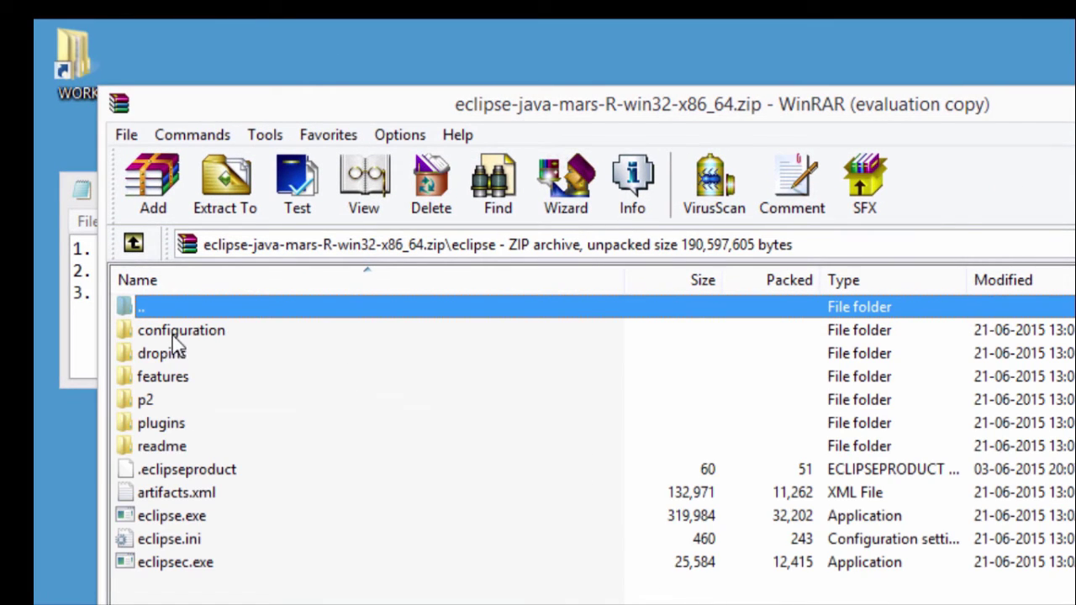
left_click(138, 250)
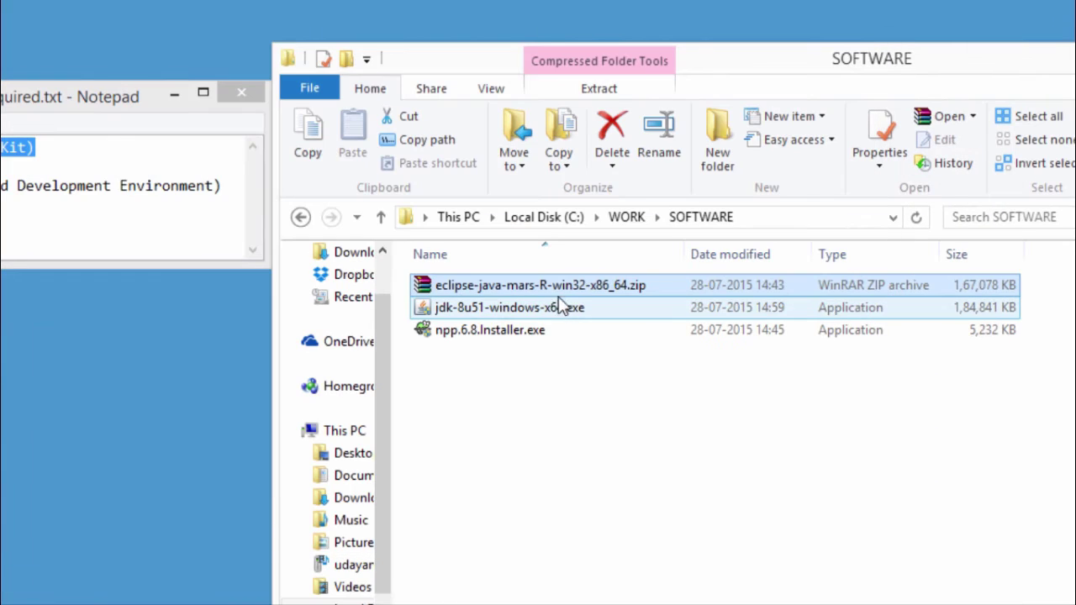
- Extract eclipse-java-mars-R-win32-x86_64.zip to the destination path C:\WORK\
left_click(567, 288)
right_click(568, 287)
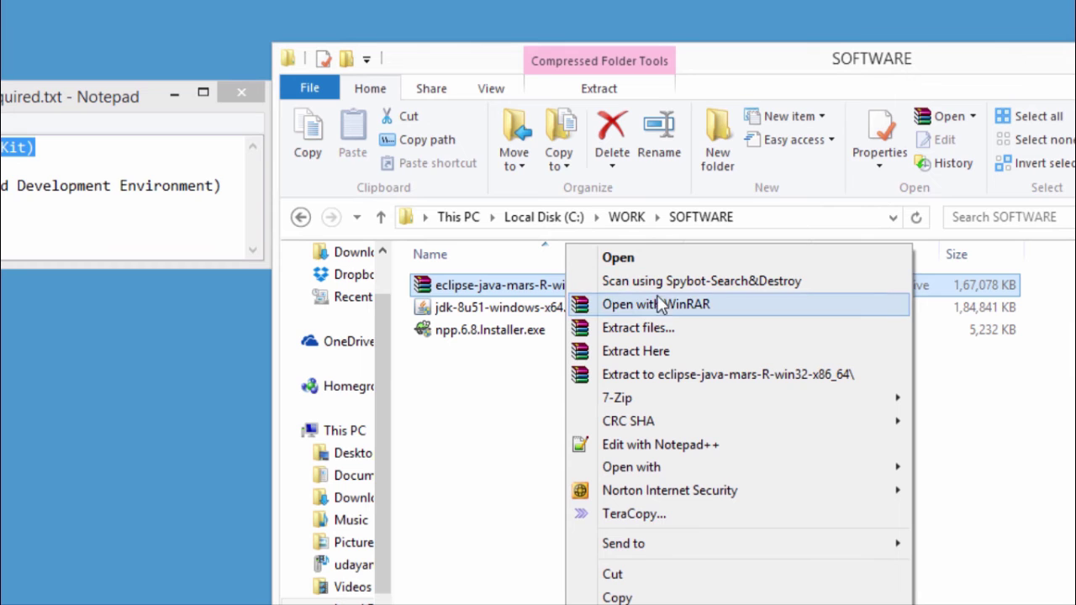
left_click(661, 329)
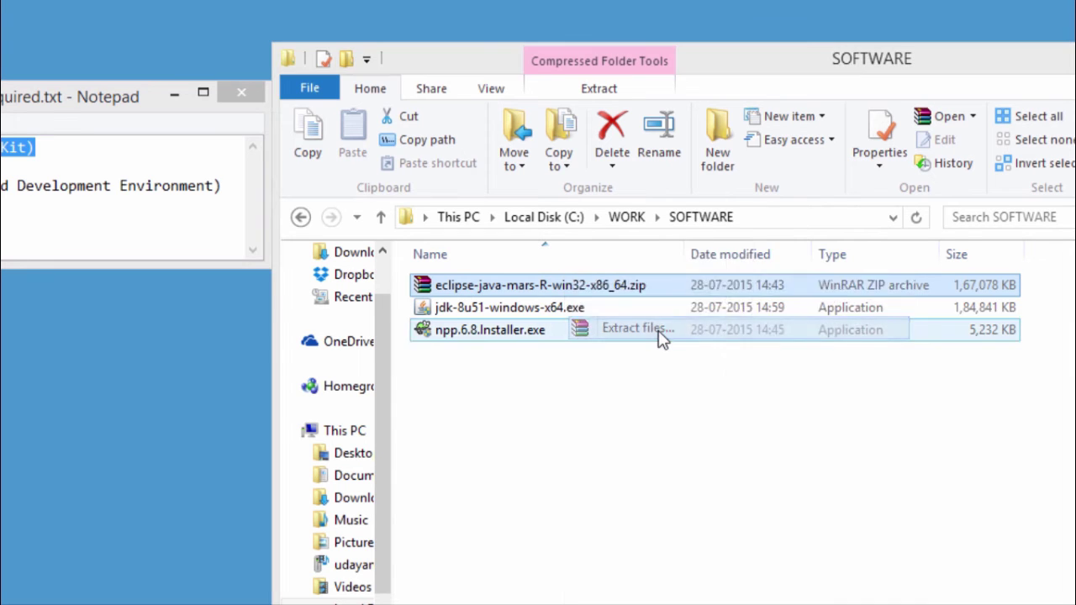
left_click_drag(276, 183, 555, 185)
key("BackSpace")
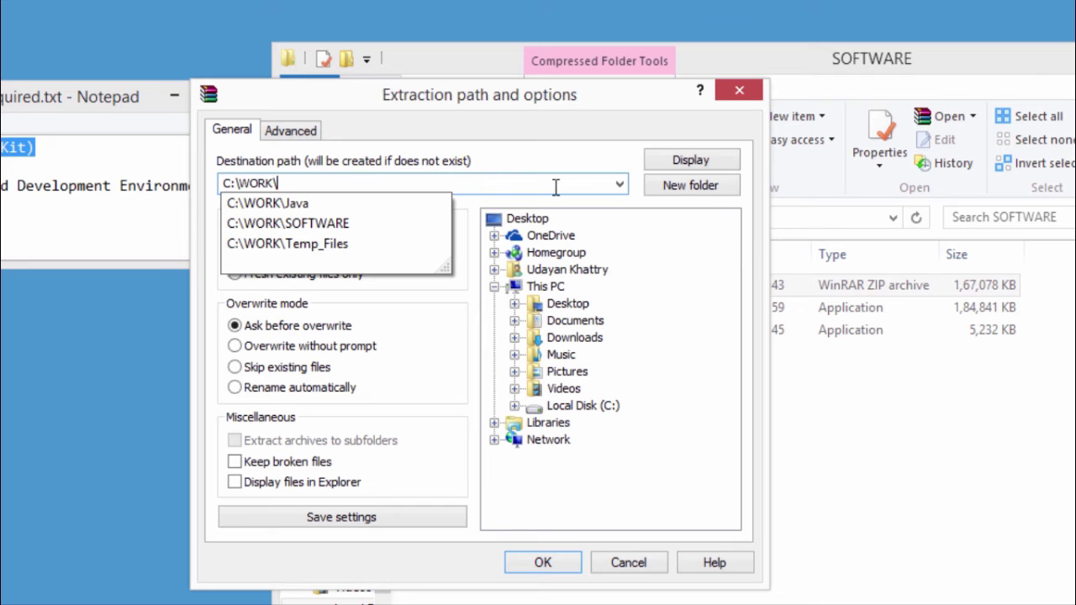
left_click(562, 565)
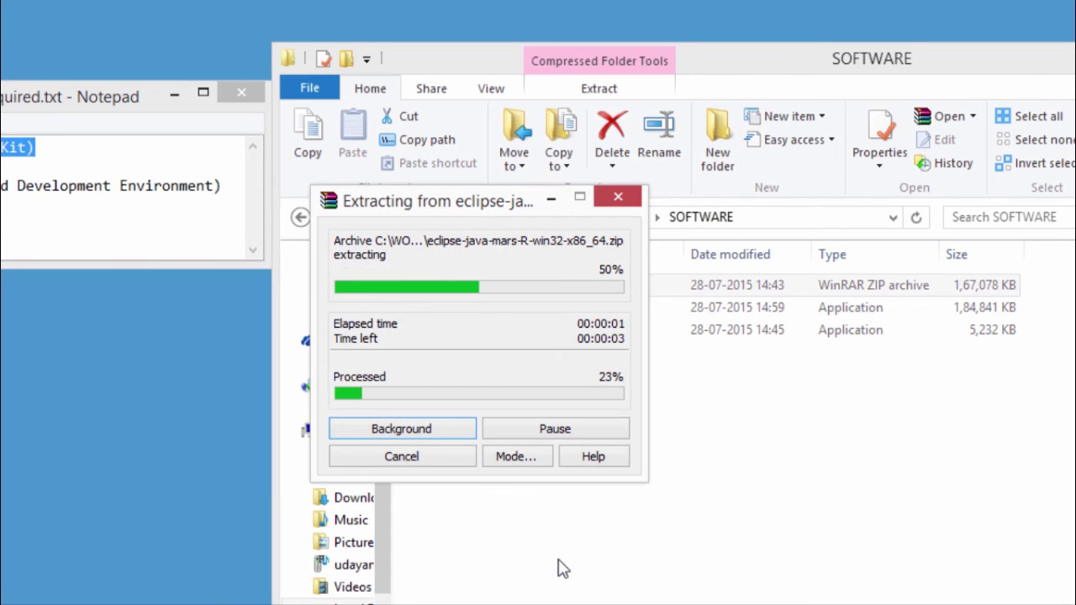
- Open the extracted eclipse folder inside WORK and launch eclipse.exe to bring up the Workspace Launcher
left_click(630, 220)
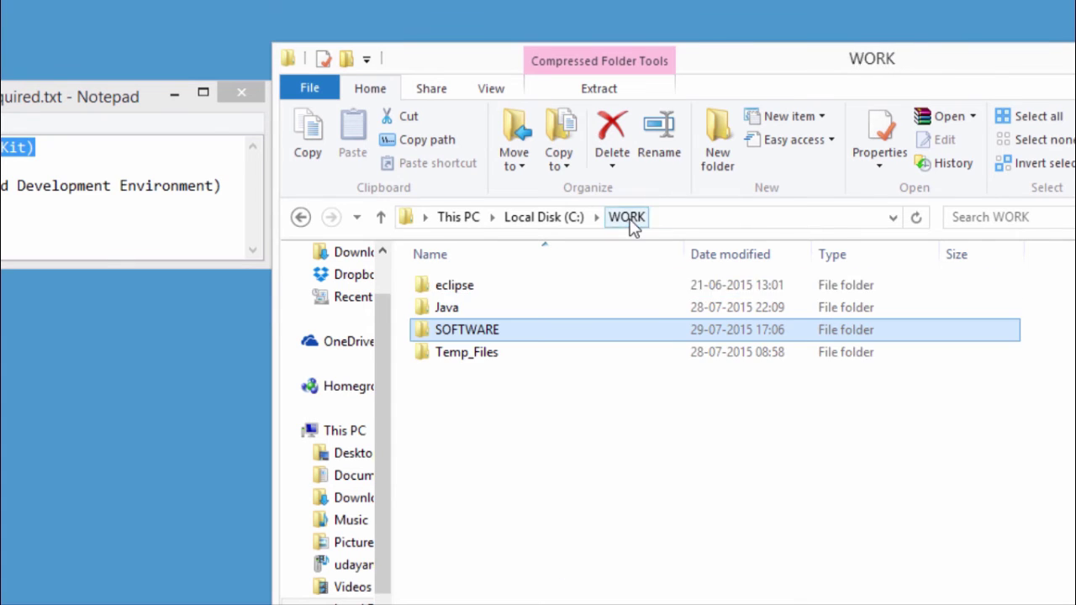
double_click(472, 296)
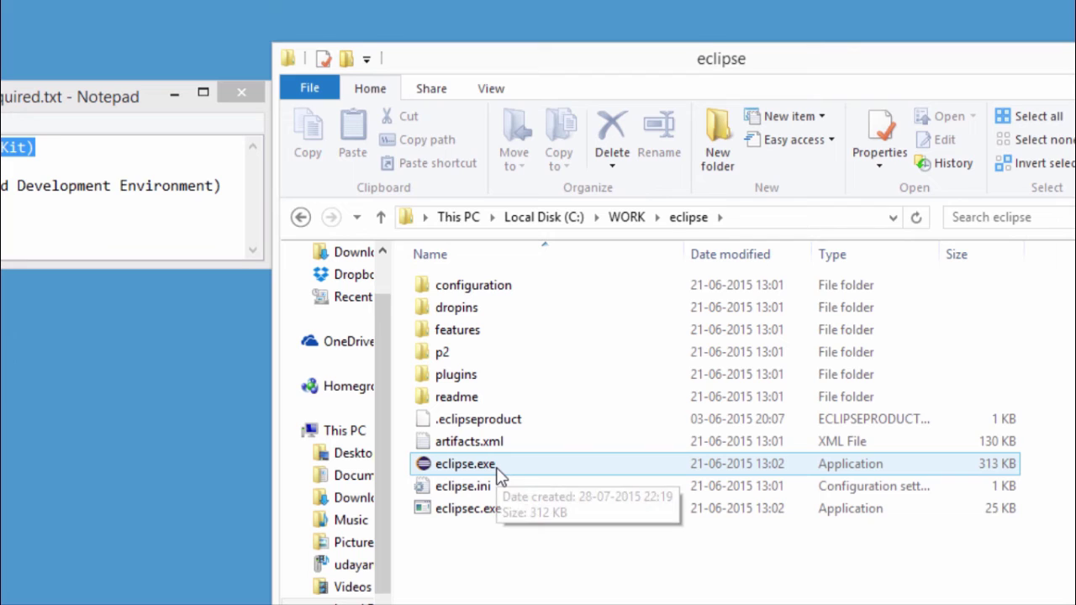
double_click(465, 464)
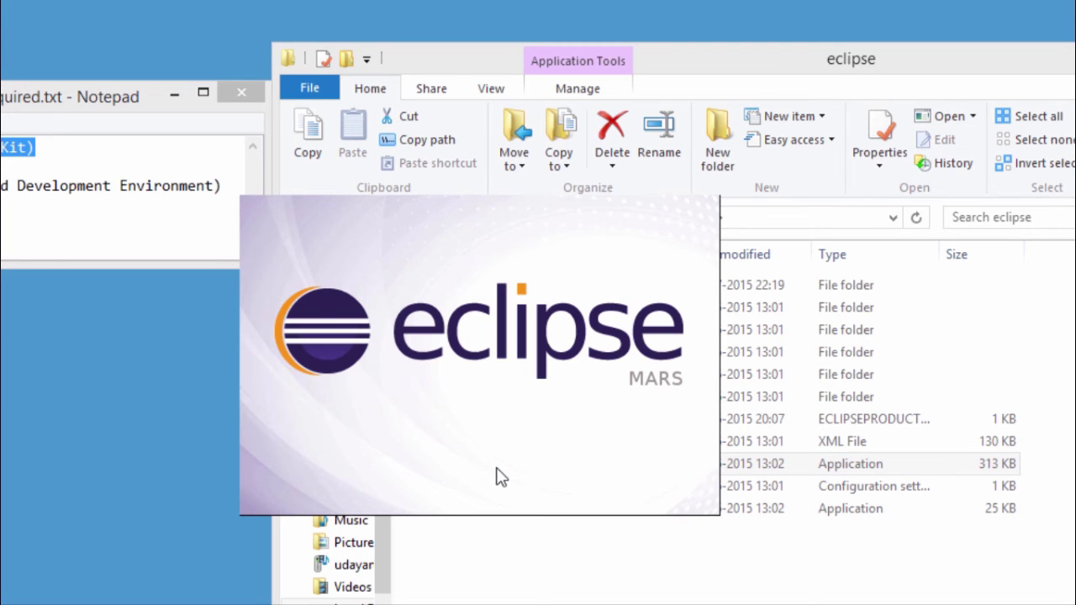
left_click_drag(379, 156, 522, 243)
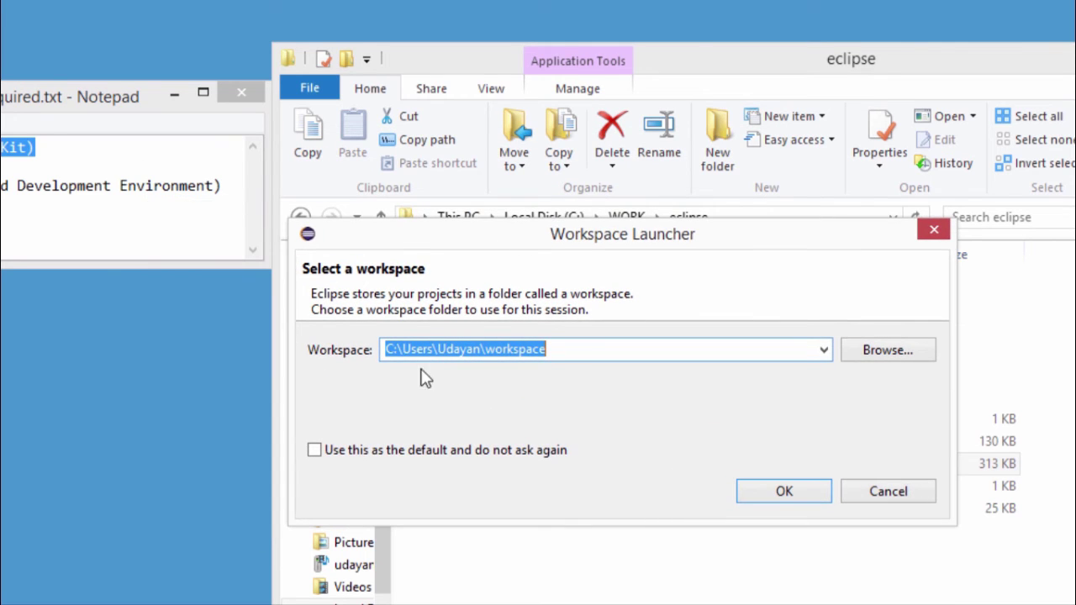
- Set the Eclipse workspace to C:\WORK\workspace, open the IDE with it, and close the Welcome page
left_click(477, 350)
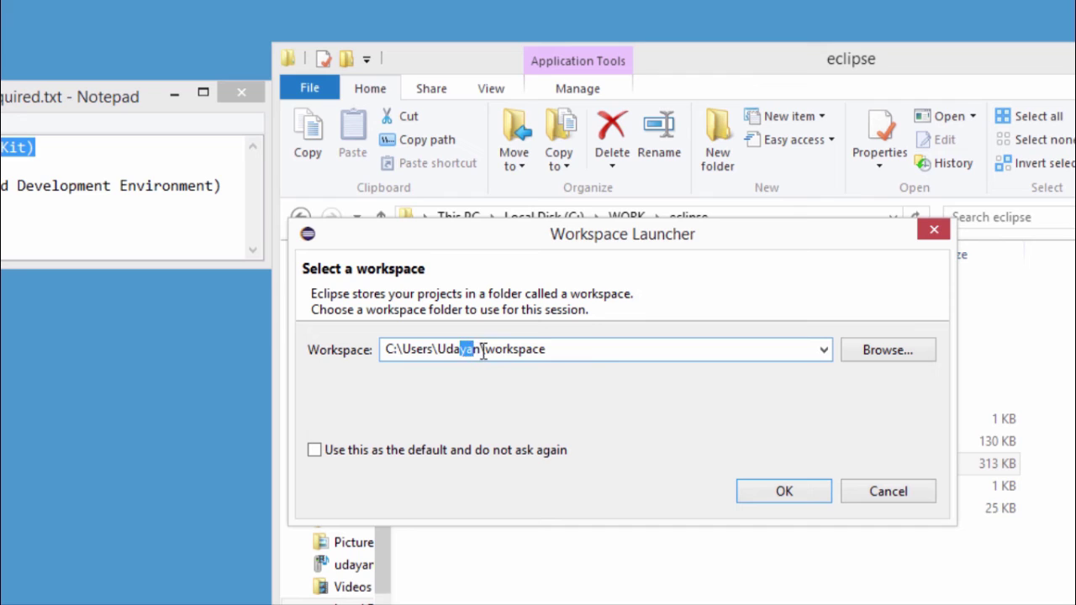
left_click_drag(481, 349, 404, 350)
type("W")
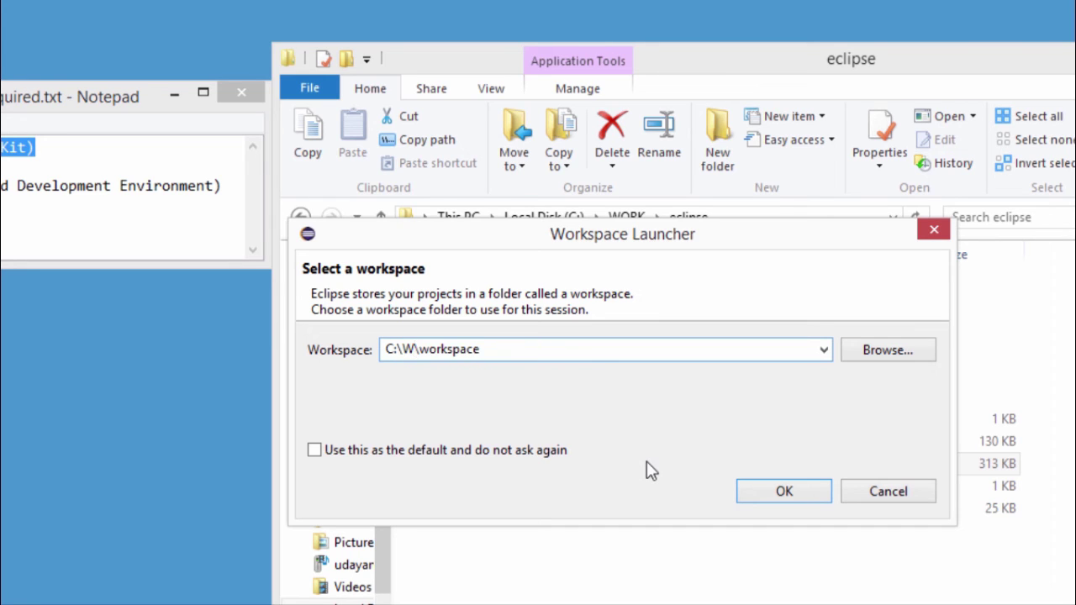
type("ORK")
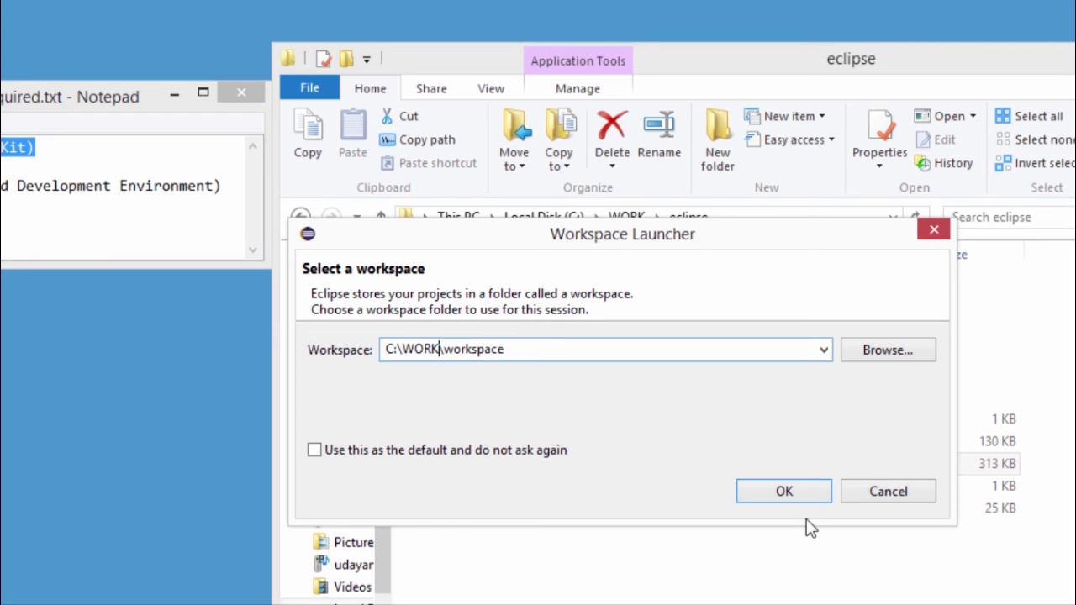
left_click(787, 491)
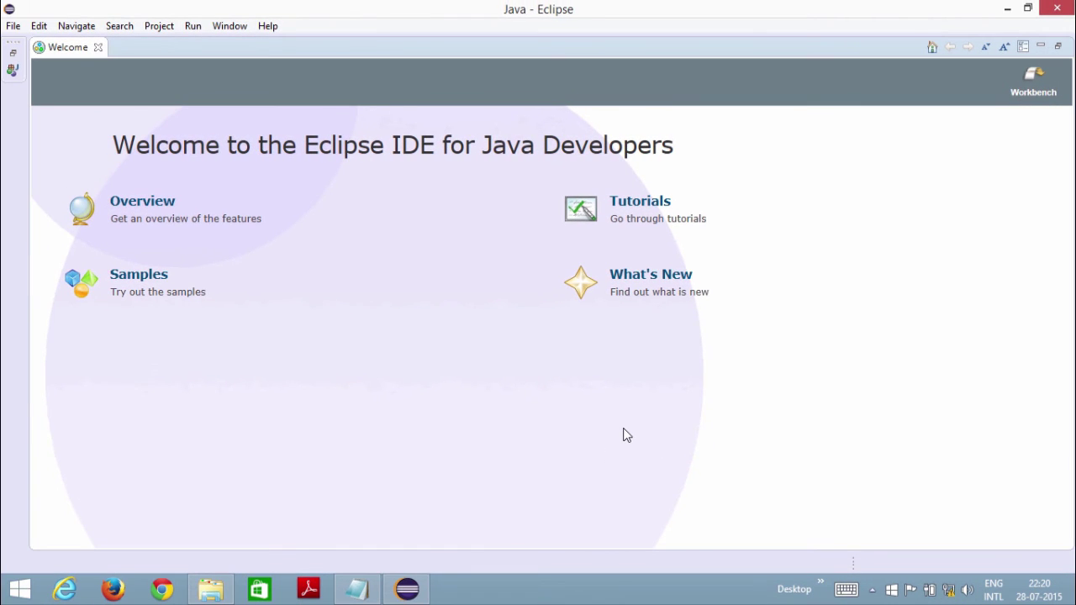
left_click(97, 47)
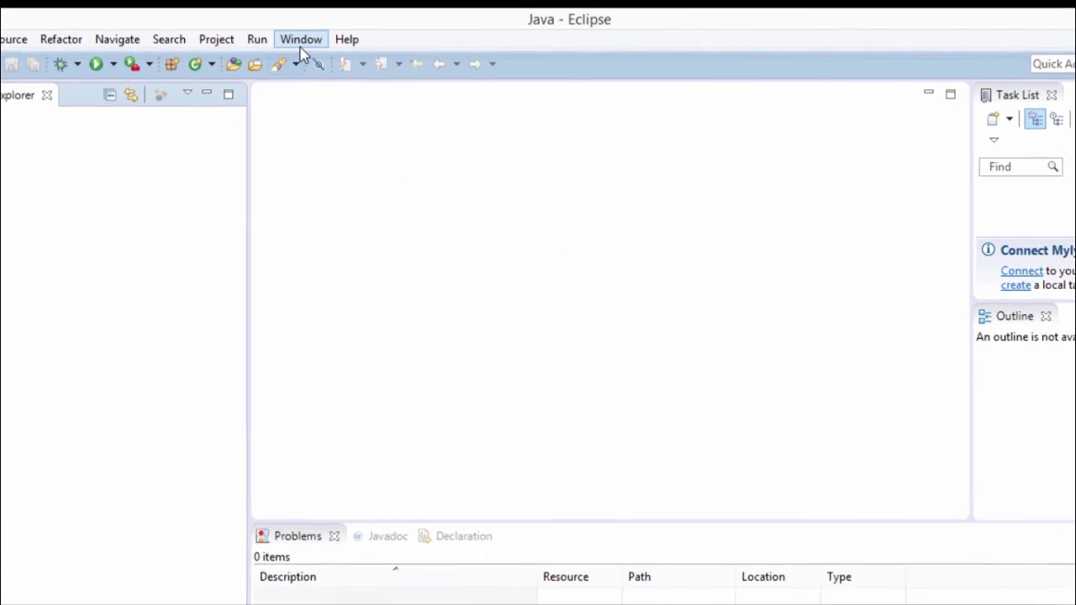
- Open the Java Compiler preferences and choose 1.8 as the compiler compliance level
left_click(312, 26)
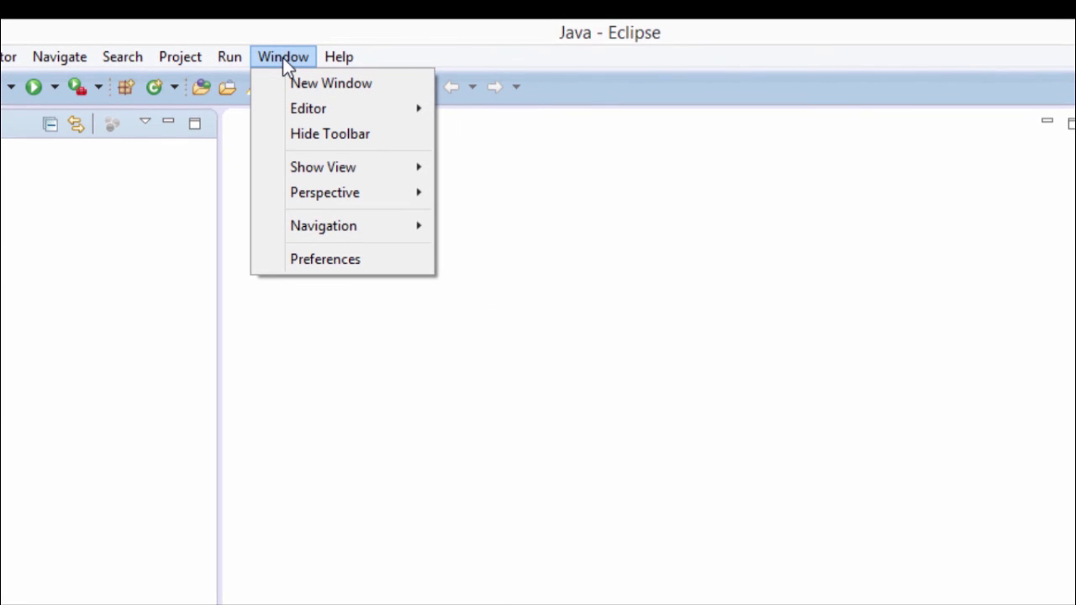
left_click(326, 260)
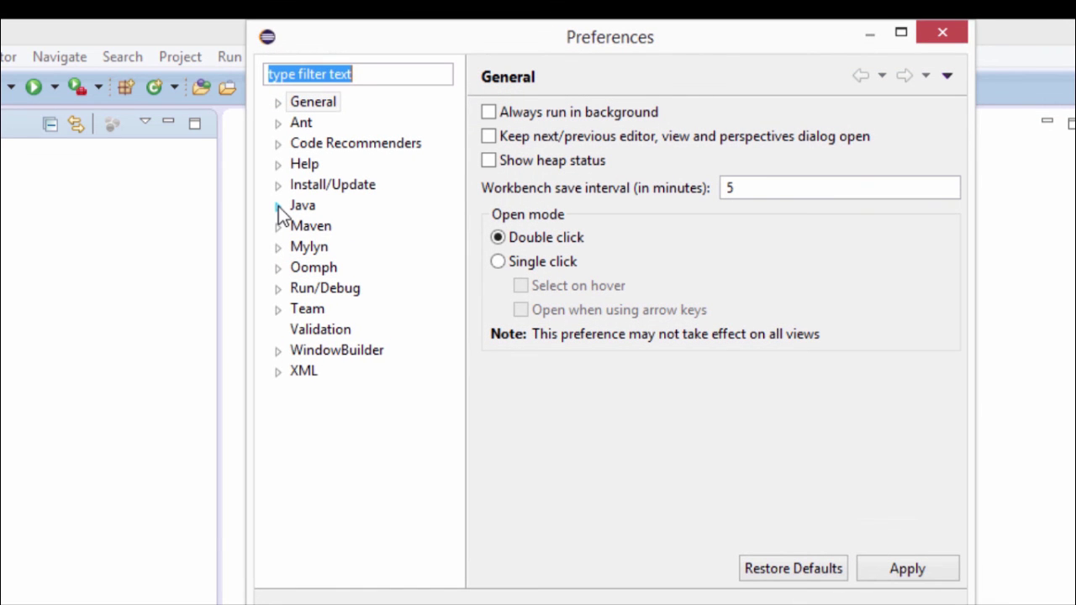
left_click(279, 206)
left_click(345, 288)
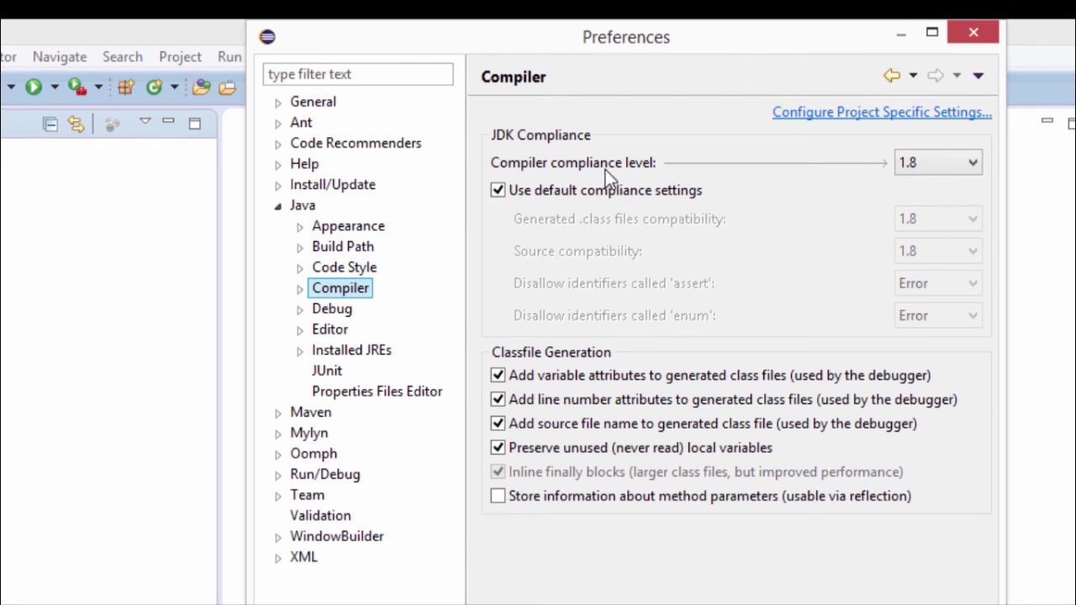
left_click(971, 161)
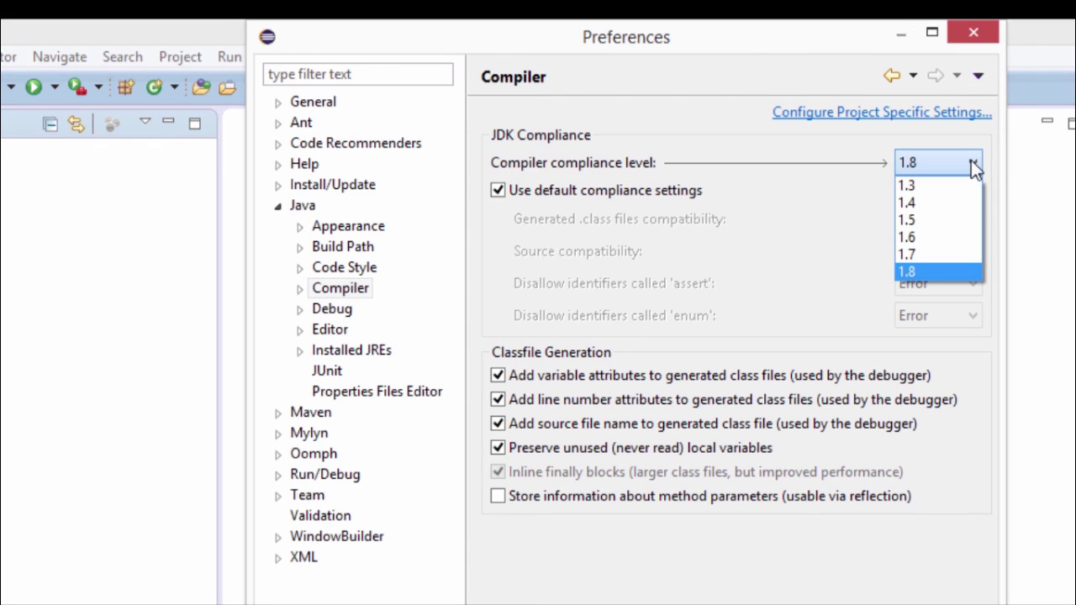
left_click(954, 272)
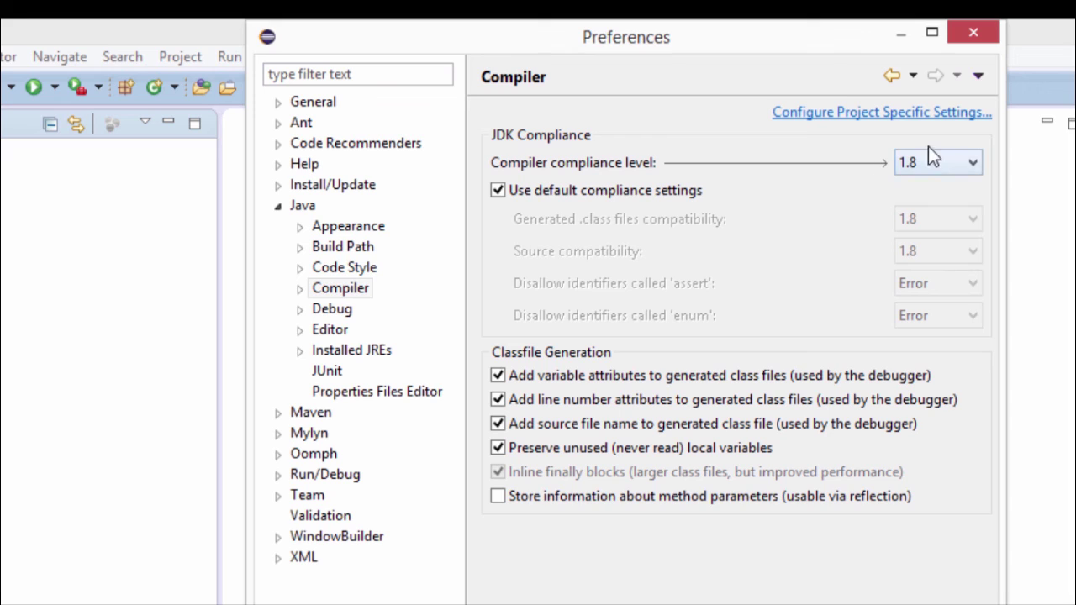